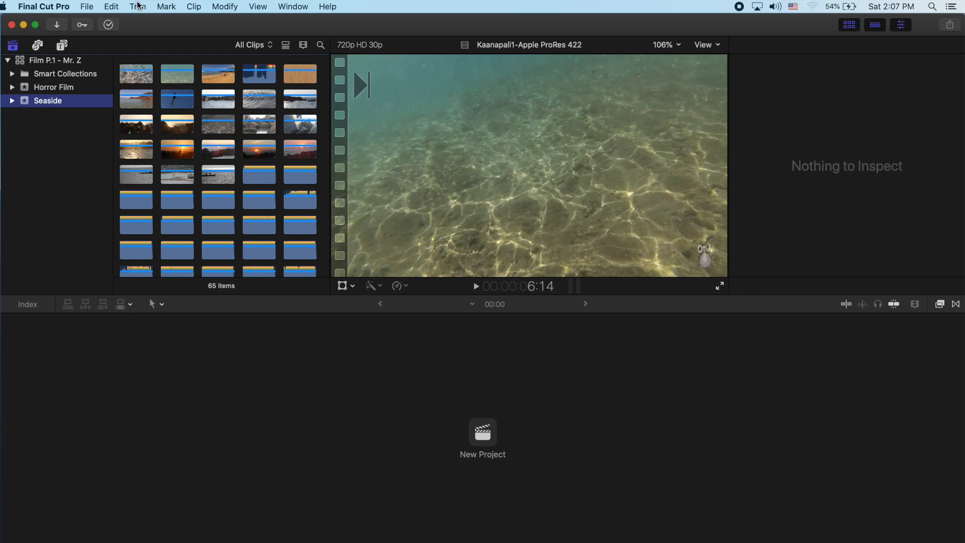
# Step: Create a new project named "Rough Cut by P.3" in the Seaside event
pyautogui.click(93, 6)
pyautogui.moveTo(100, 29)
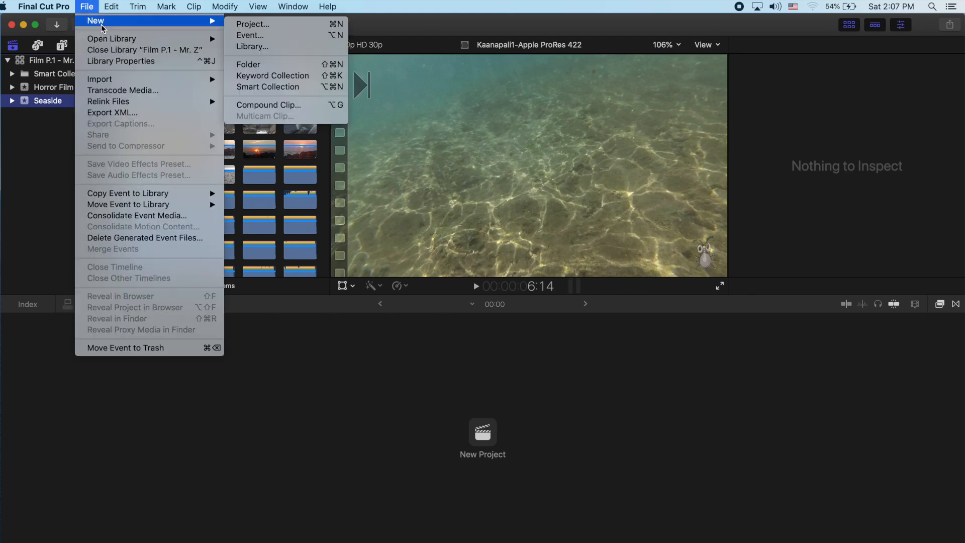
pyautogui.click(246, 21)
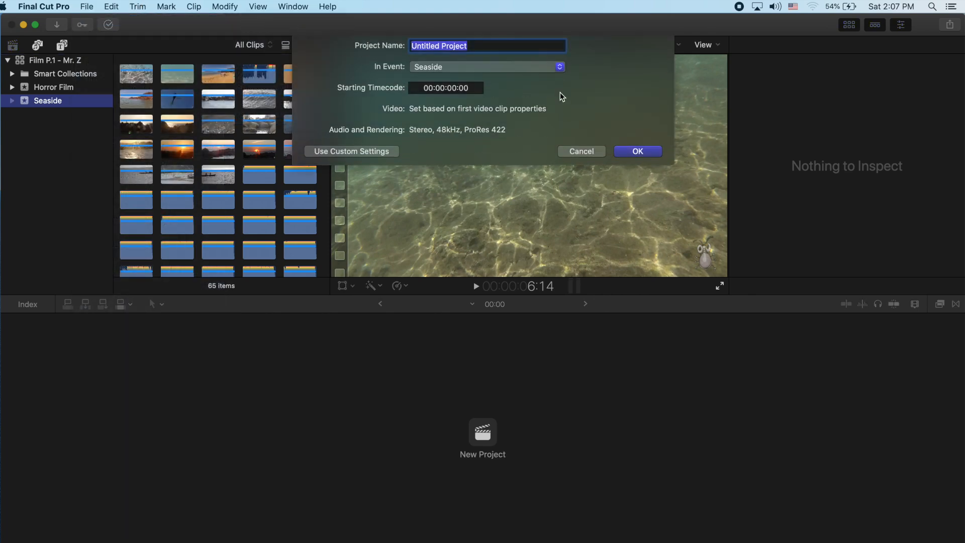
pyautogui.write('Rough Cut')
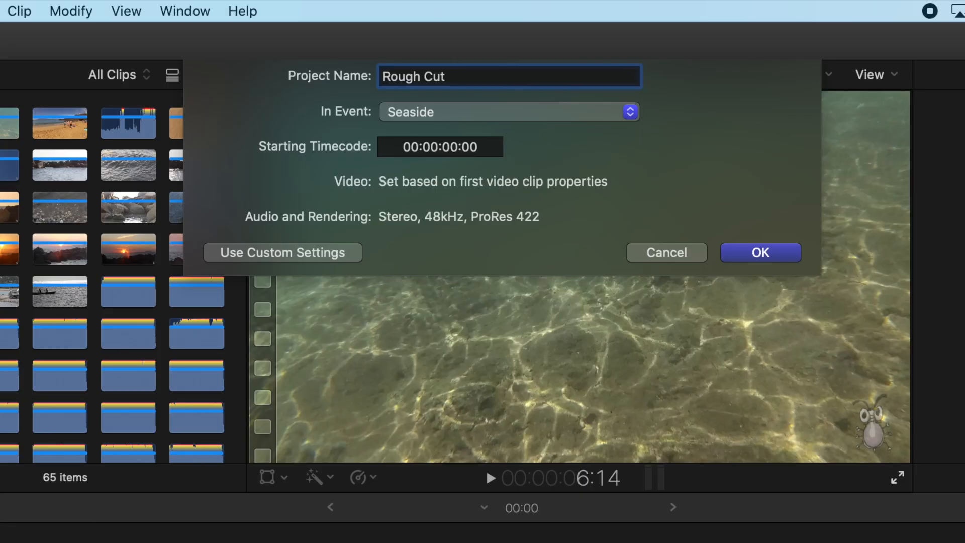
pyautogui.write(' by P.3')
pyautogui.click(548, 113)
pyautogui.click(548, 114)
pyautogui.click(780, 248)
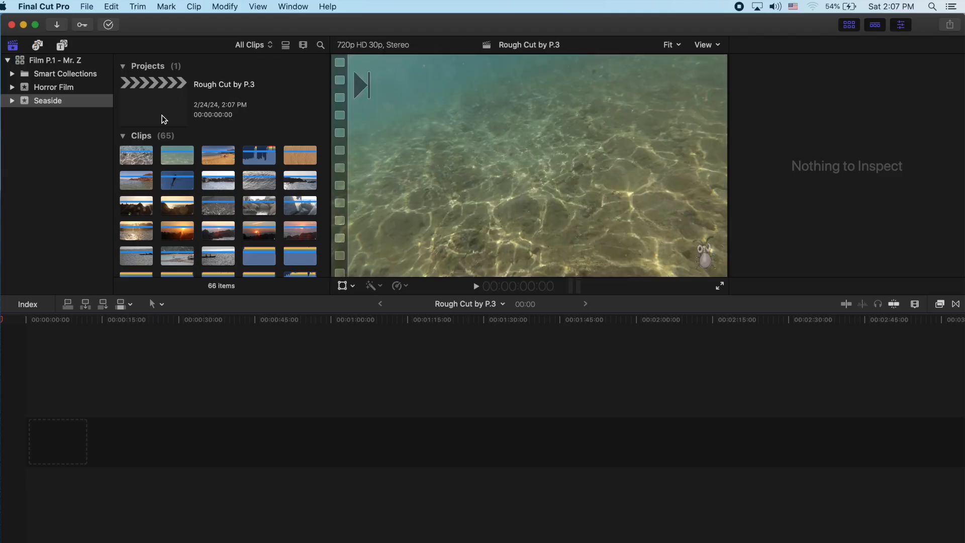
# Step: Expand the Seaside event and look through its keyword collections, including Kaanapali Beach, MUSIC, Venice Beach and Waimanalo
pyautogui.click(301, 219)
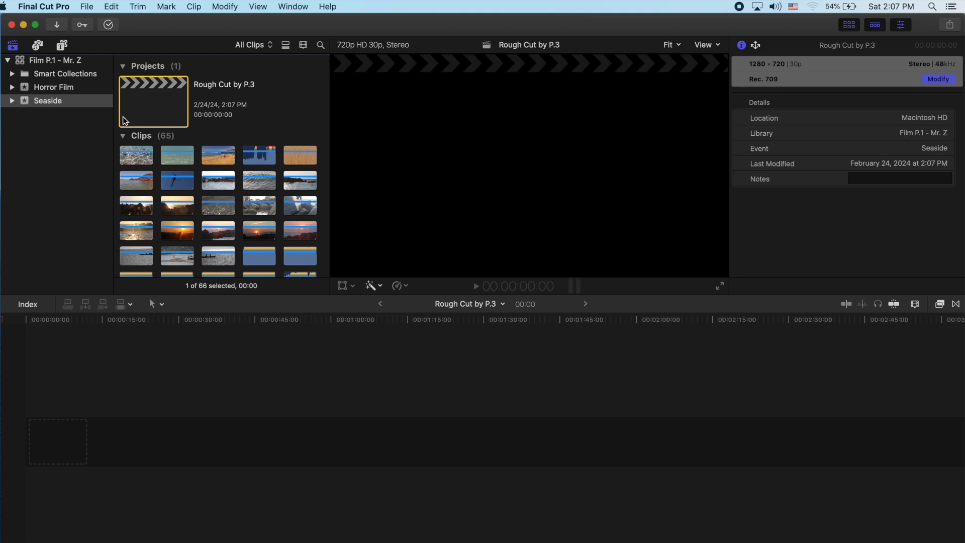
pyautogui.click(12, 101)
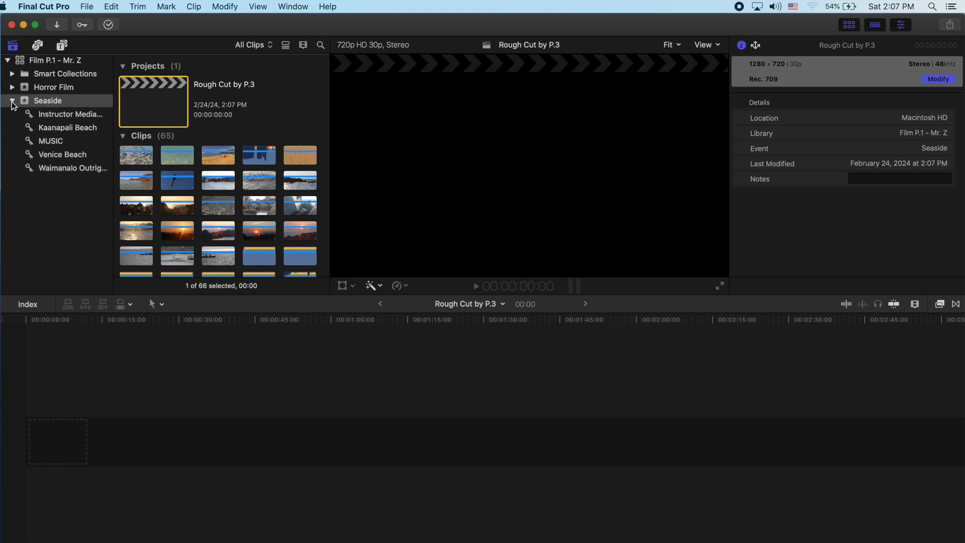
pyautogui.click(55, 113)
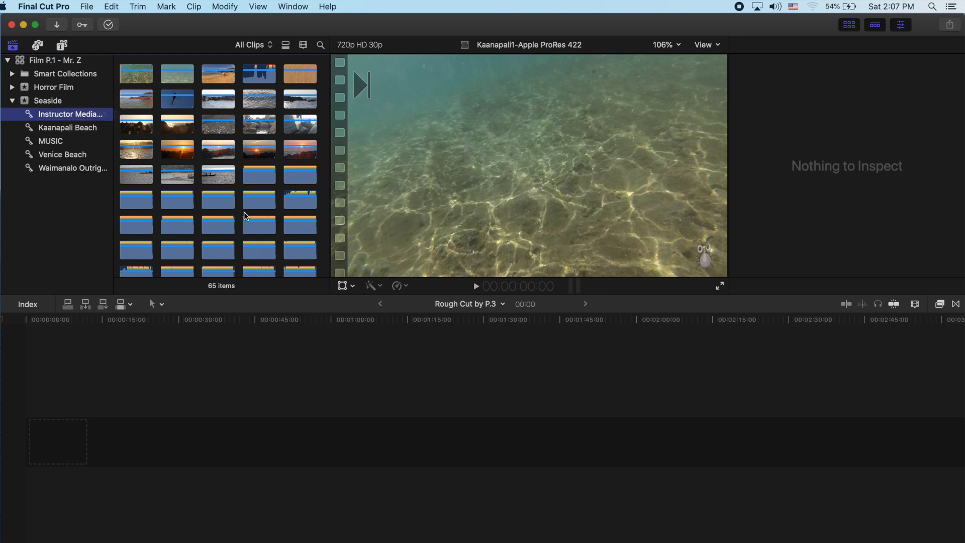
pyautogui.press('Down')
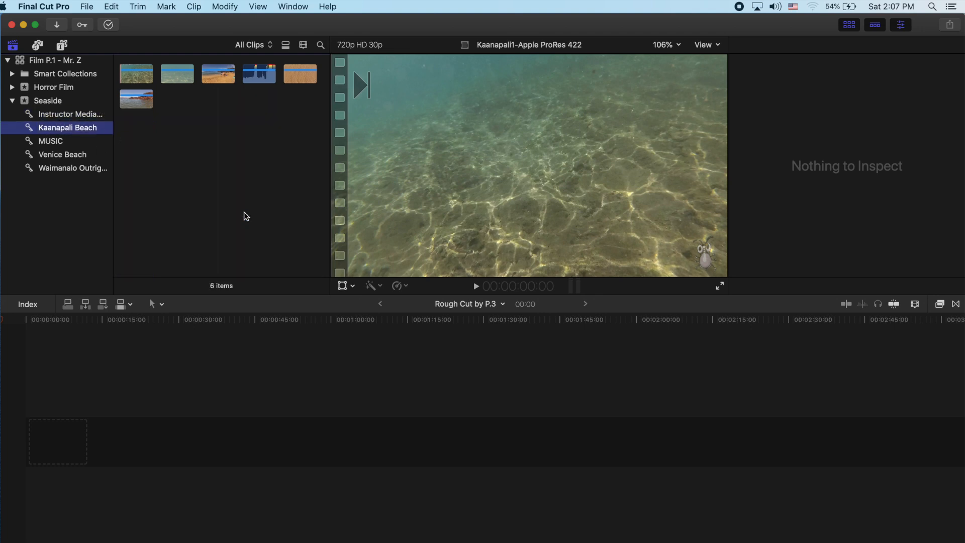
pyautogui.press('Down')
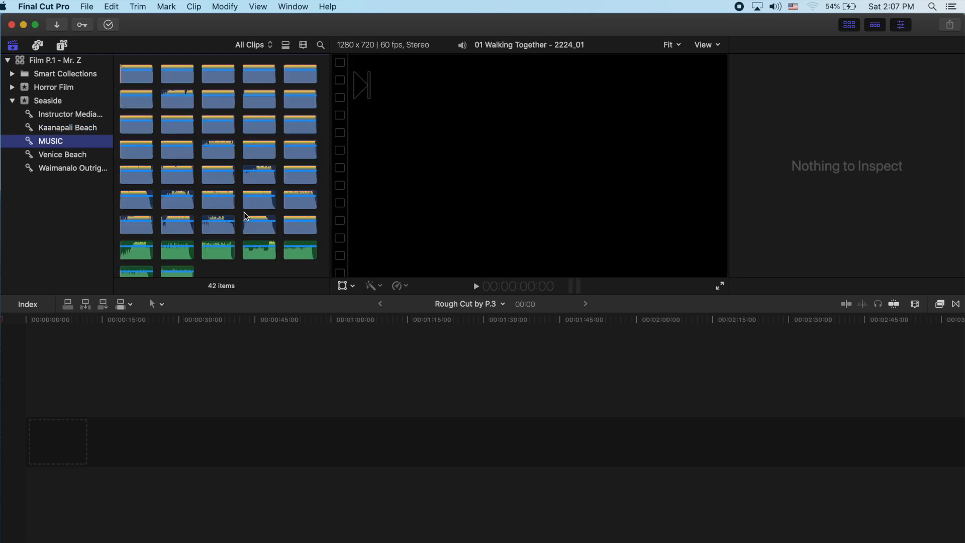
pyautogui.press('Down')
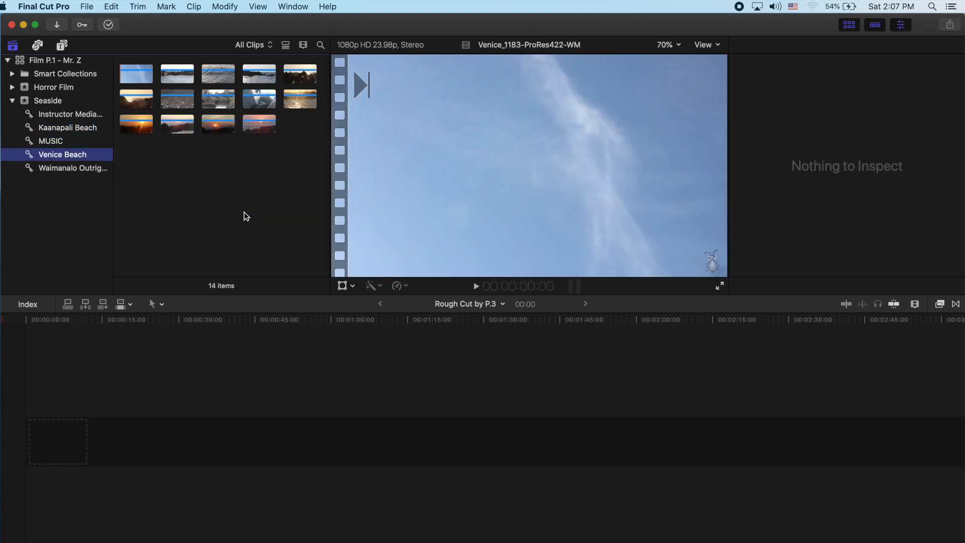
pyautogui.press('Down')
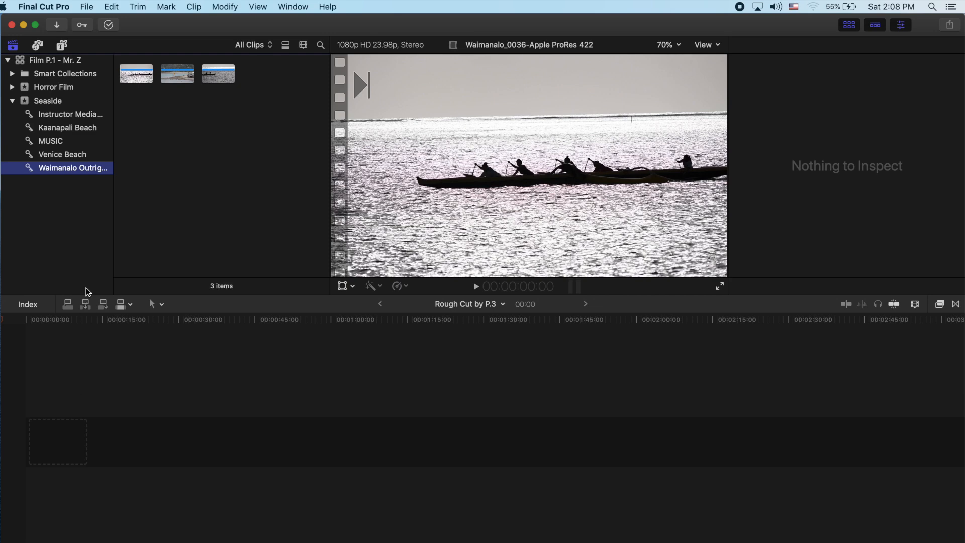
# Step: Place the Kaanapali1-Apple ProRes 422 clip from the Kaanapali Beach collection at the start of the timeline
pyautogui.click(95, 130)
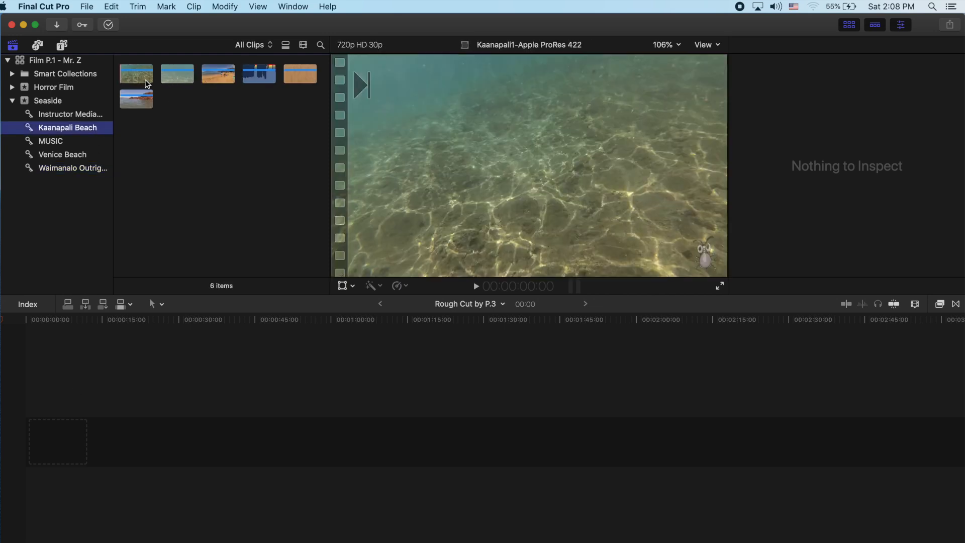
pyautogui.click(142, 79)
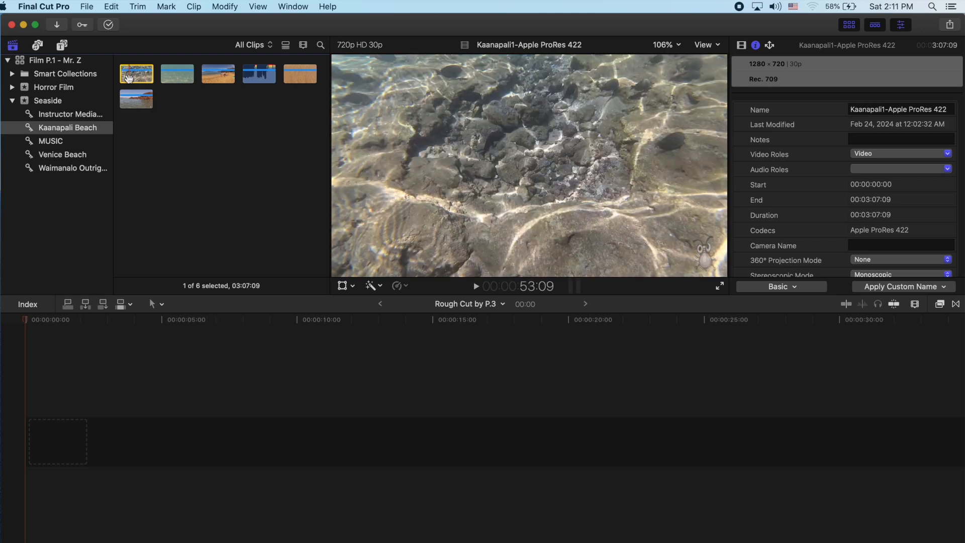
pyautogui.press('e')
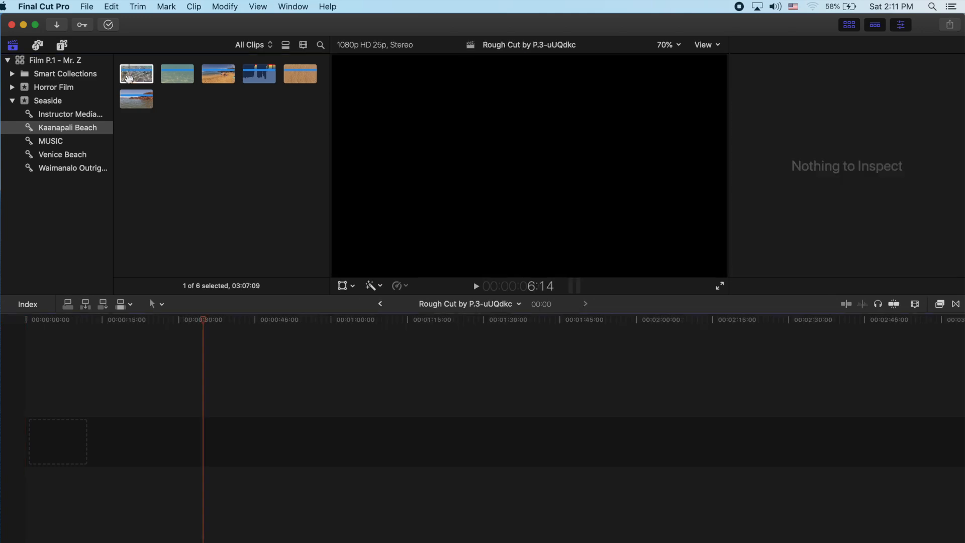
pyautogui.moveTo(129, 78); pyautogui.dragTo(52, 451)
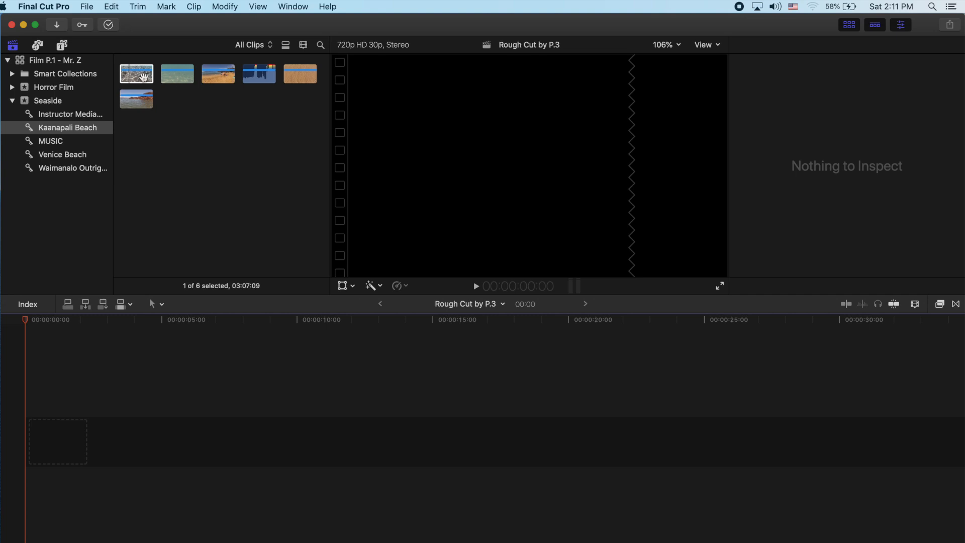
pyautogui.moveTo(136, 75); pyautogui.dragTo(54, 438)
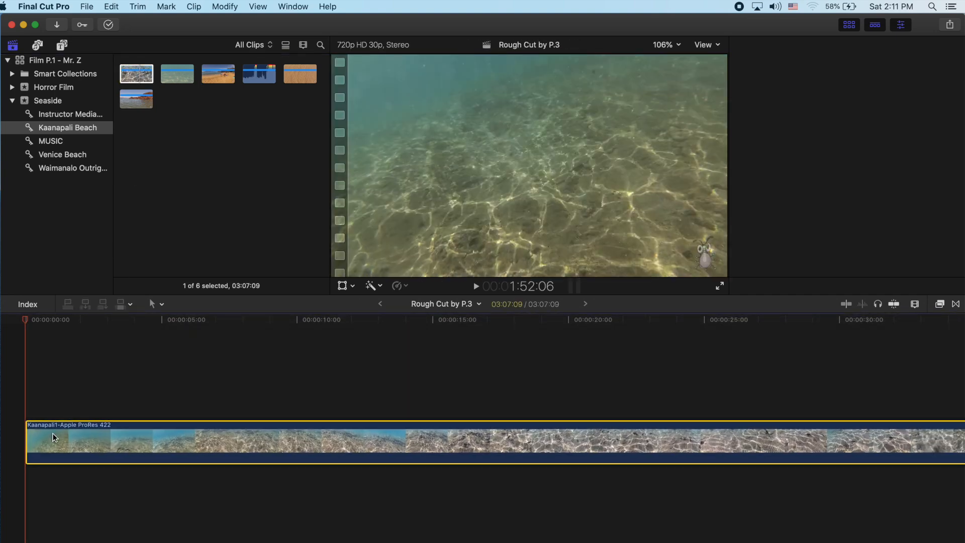
# Step: Set the Kaanapali1 clip's duration to 5:00 in the timeline, play it, and extend its end to about 5:16
pyautogui.press('super+minus')
pyautogui.press('super+minus')
pyautogui.press('super+minus')
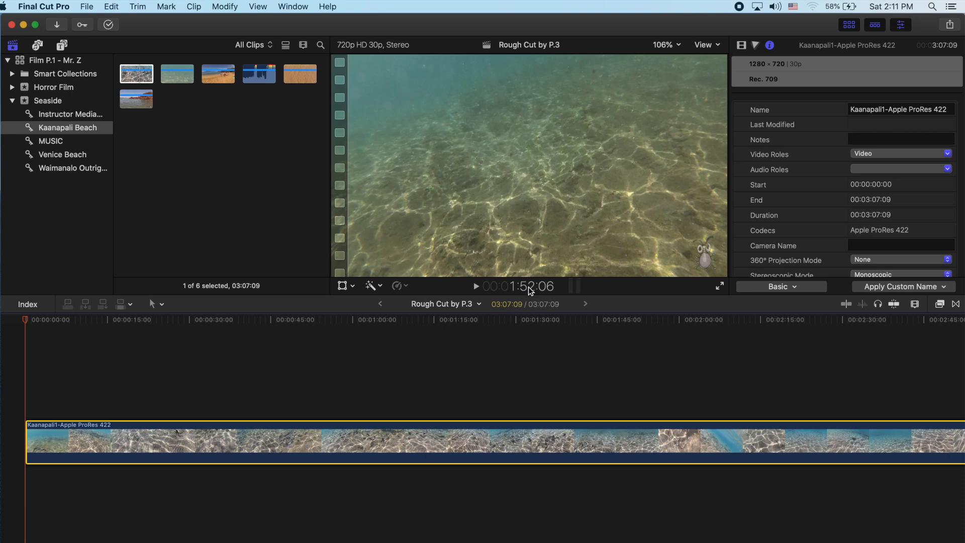
pyautogui.rightClick(432, 444)
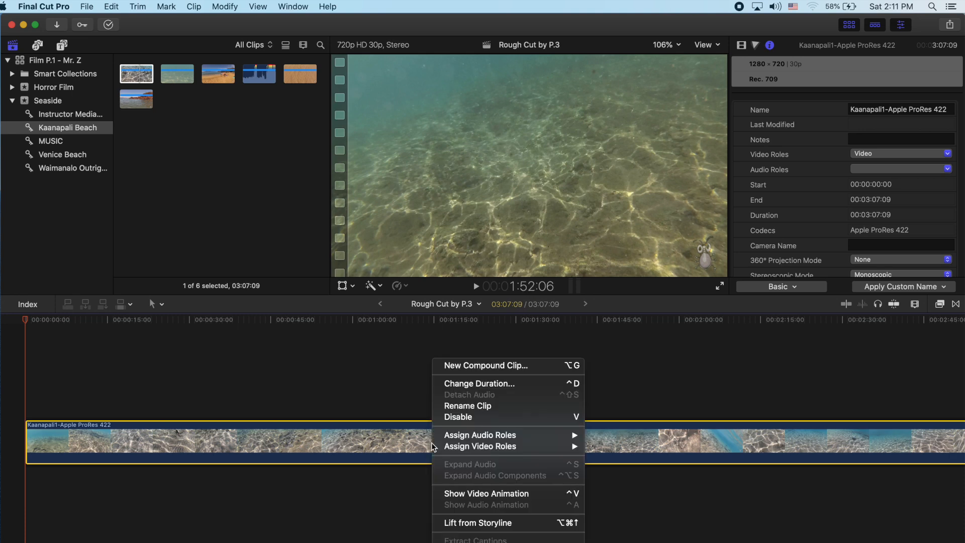
pyautogui.click(494, 383)
pyautogui.write('5:00')
pyautogui.press('Return')
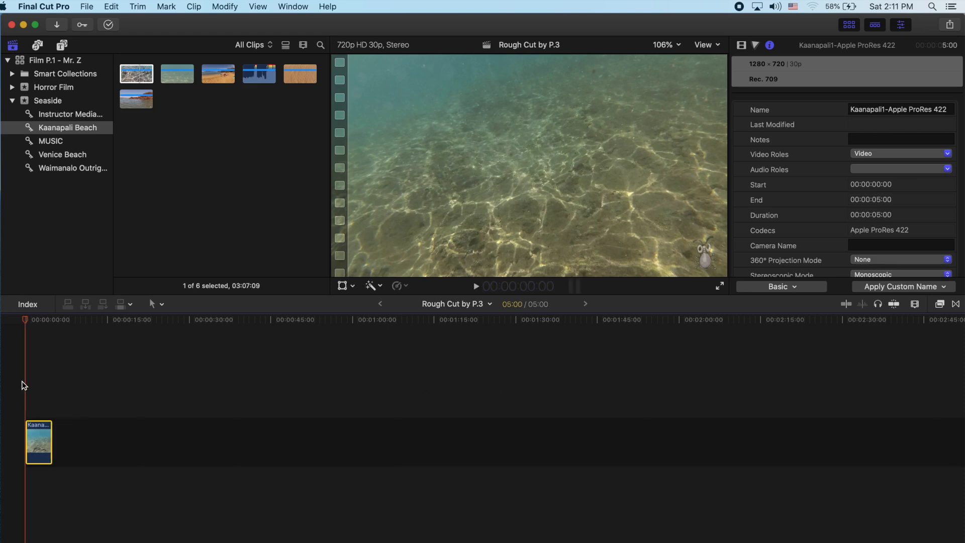
pyautogui.press('space')
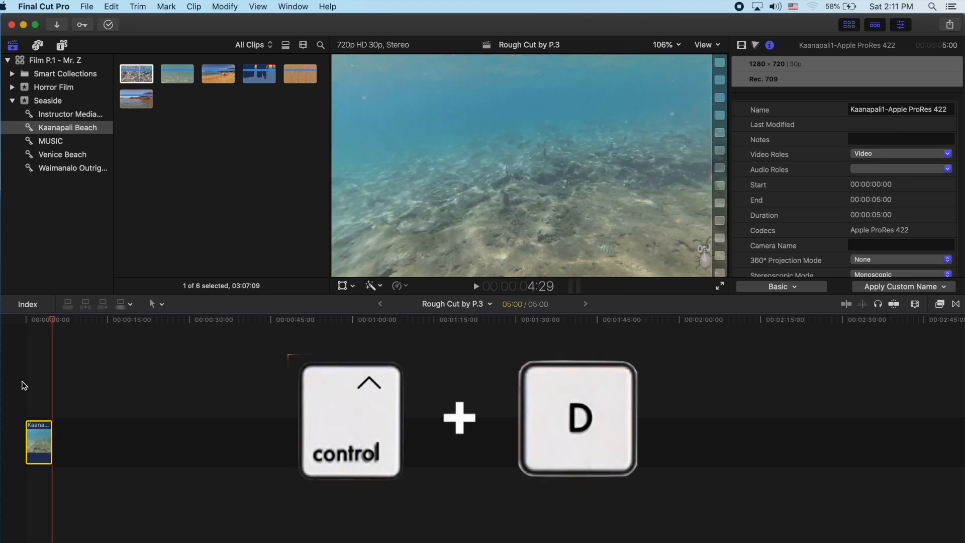
pyautogui.moveTo(51, 440); pyautogui.dragTo(54, 441)
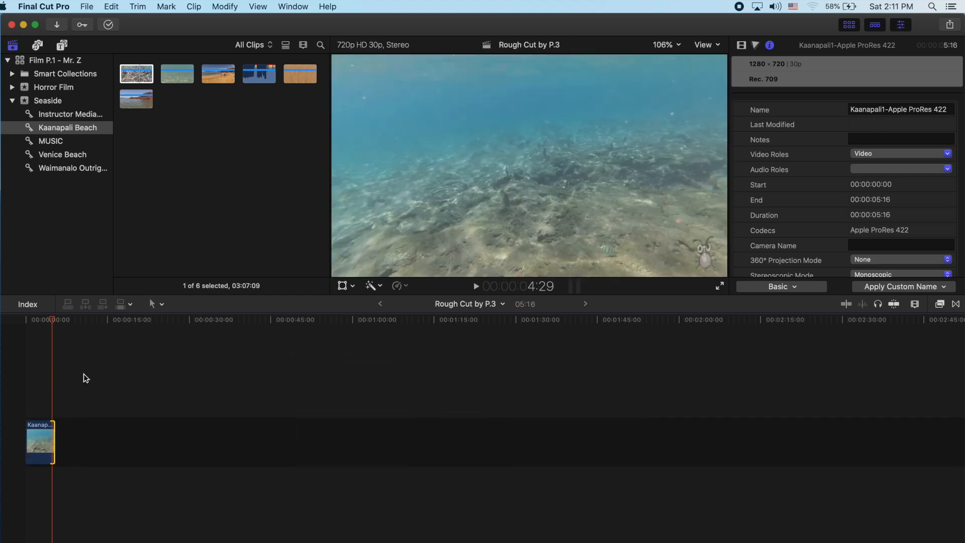
# Step: Preview the other Kaanapali Beach clips and append the Kaanapali4 clip after the first clip in the timeline
pyautogui.click(224, 79)
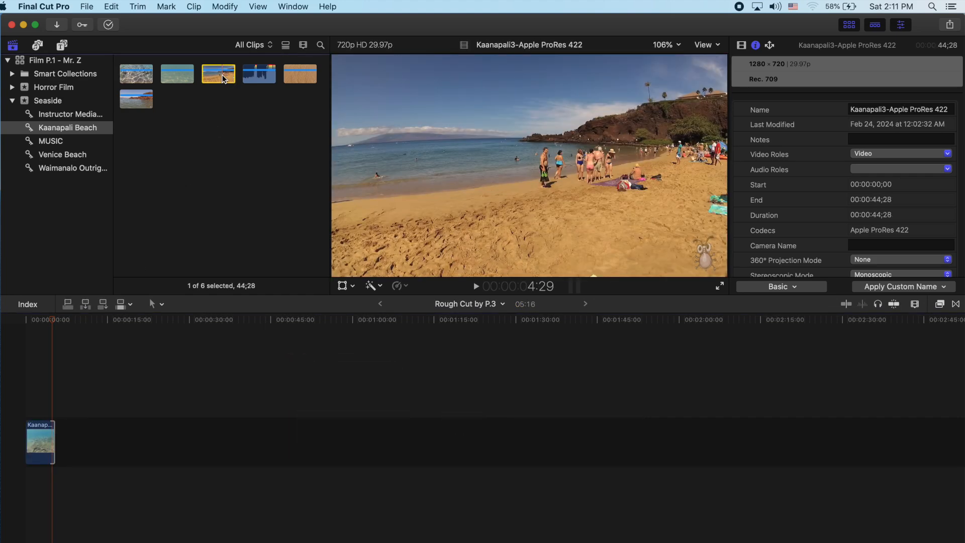
pyautogui.click(259, 75)
pyautogui.click(293, 76)
pyautogui.moveTo(294, 73); pyautogui.dragTo(74, 430)
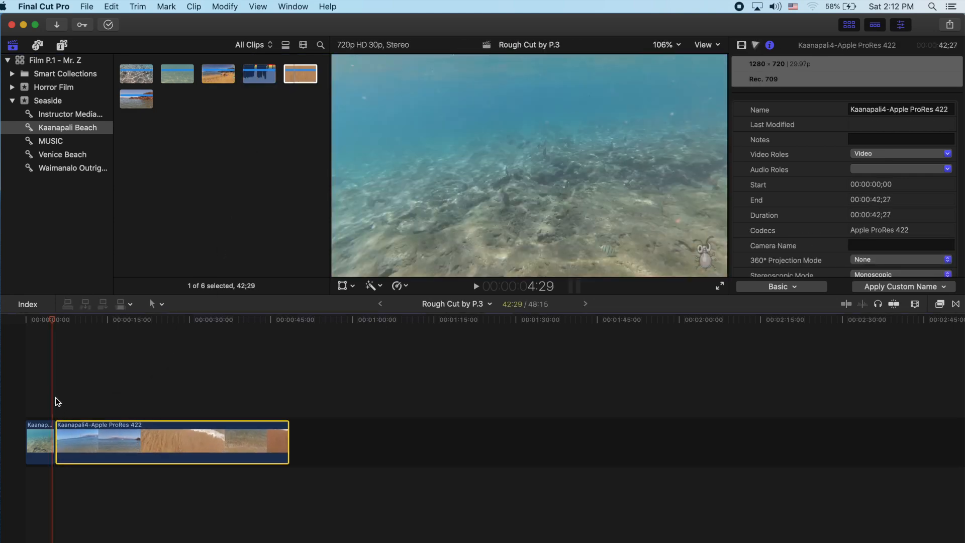
# Step: Skim through the Kaanapali4 clip and trim its start forward to the sand-and-water shot at about 23:23 on the timeline
pyautogui.click(55, 400)
pyautogui.press('space')
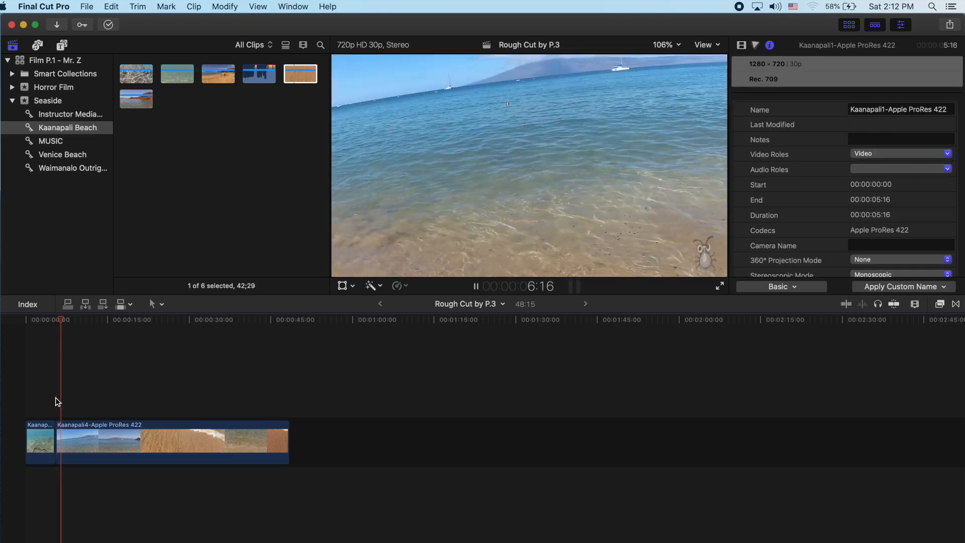
pyautogui.click(102, 405)
pyautogui.click(133, 398)
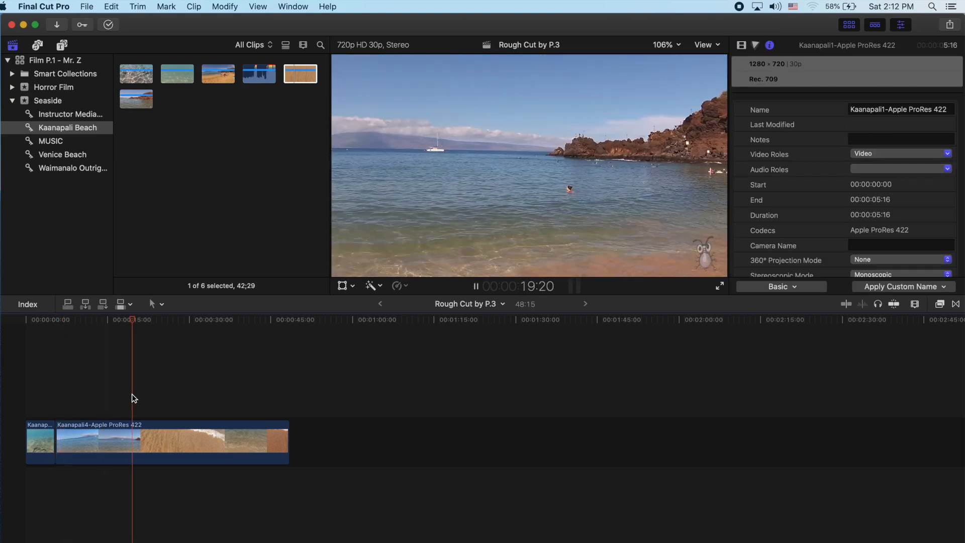
pyautogui.click(152, 393)
pyautogui.press('space')
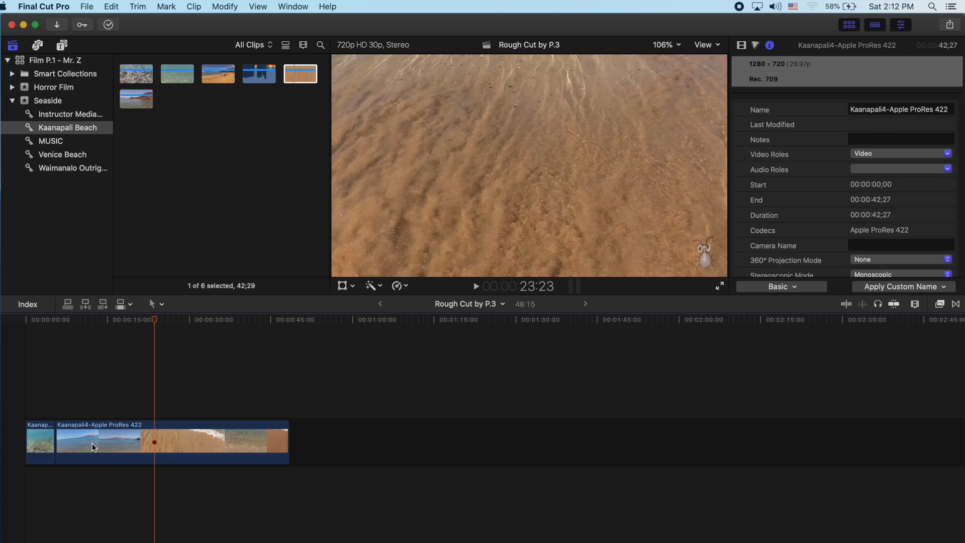
pyautogui.moveTo(59, 443); pyautogui.dragTo(157, 445)
pyautogui.click(191, 448)
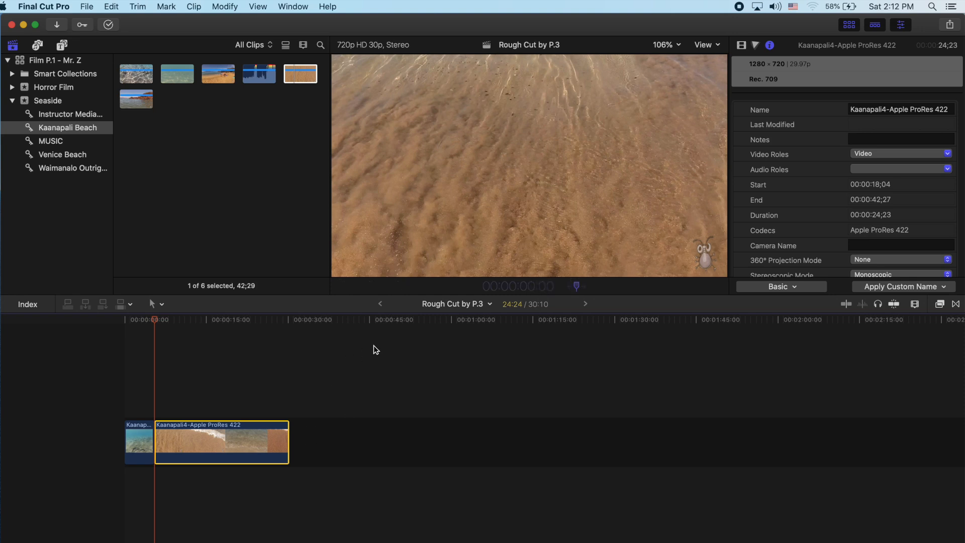
# Step: Set the Kaanapali4 clip's duration to 5:00 and play it back
pyautogui.rightClick(240, 449)
pyautogui.click(300, 385)
pyautogui.write('120')
pyautogui.press('Return')
pyautogui.press('space')
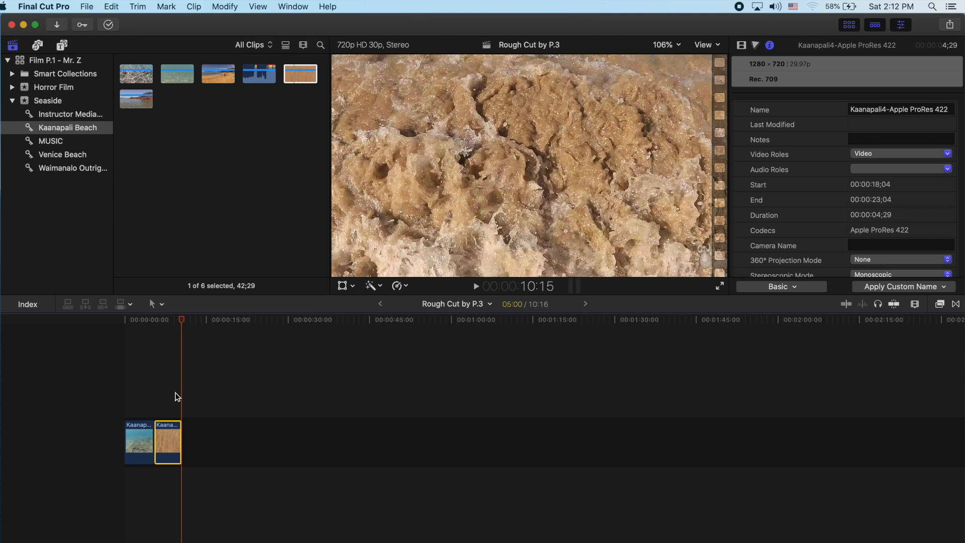
# Step: Insert the Kaanapali3 beach clip between the Kaanapali1 and Kaanapali4 clips in the timeline
pyautogui.click(223, 79)
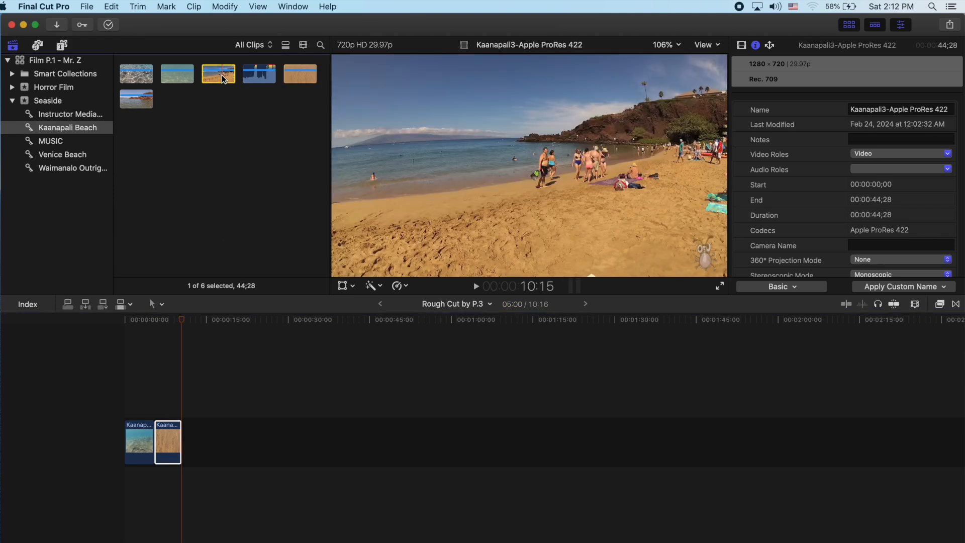
pyautogui.moveTo(221, 75); pyautogui.dragTo(169, 446)
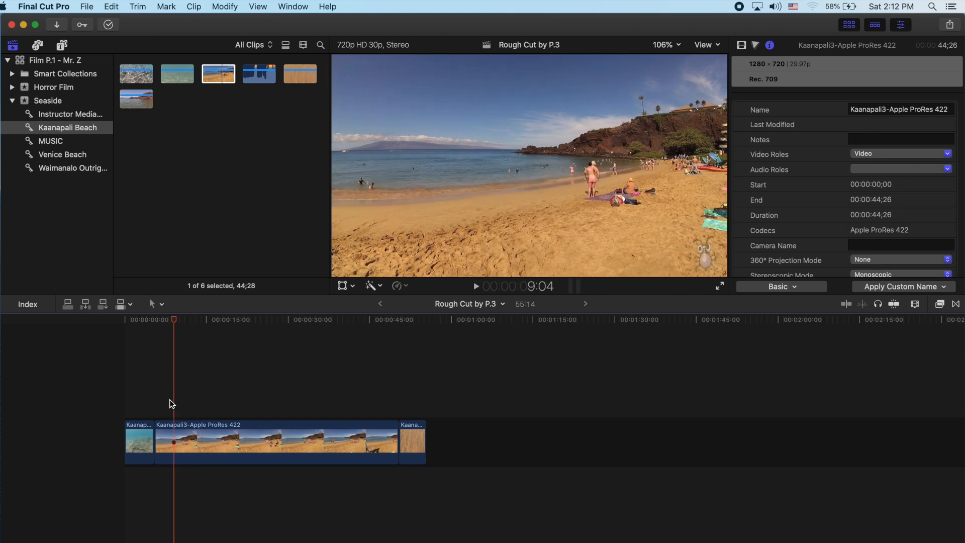
# Step: Split the Kaanapali3 clip at 13:22 on the timeline and delete the part after the cut
pyautogui.click(201, 439)
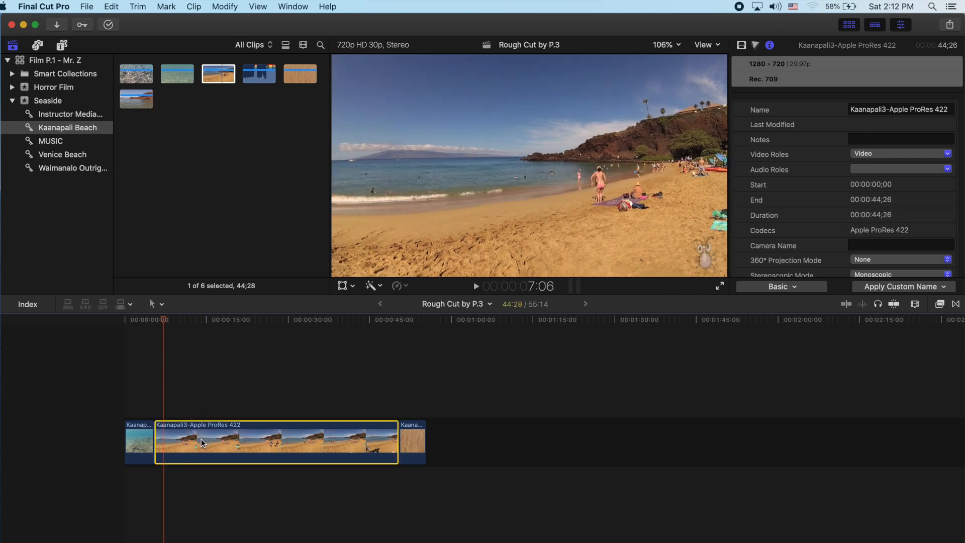
pyautogui.rightClick(201, 439)
pyautogui.click(181, 425)
pyautogui.click(200, 413)
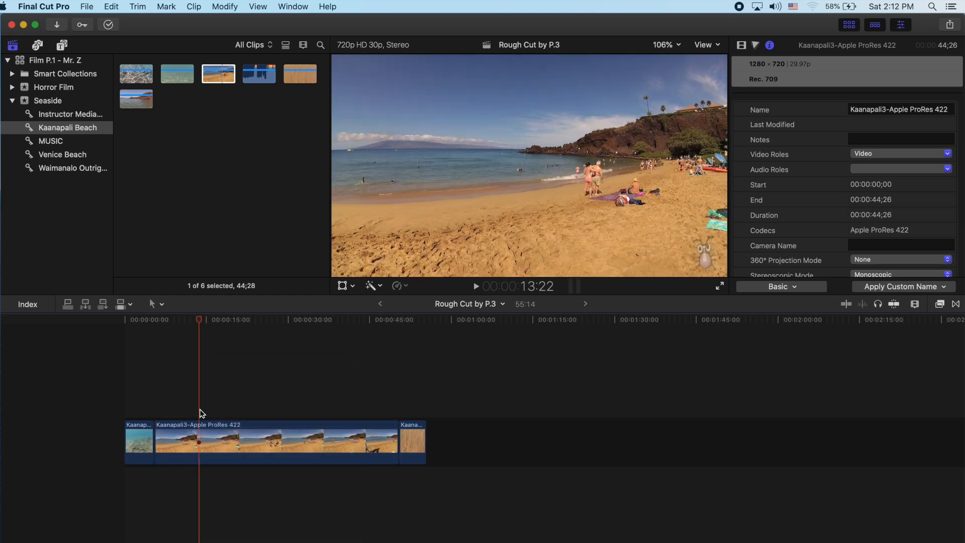
pyautogui.press('super+b')
pyautogui.click(241, 432)
pyautogui.press('Delete')
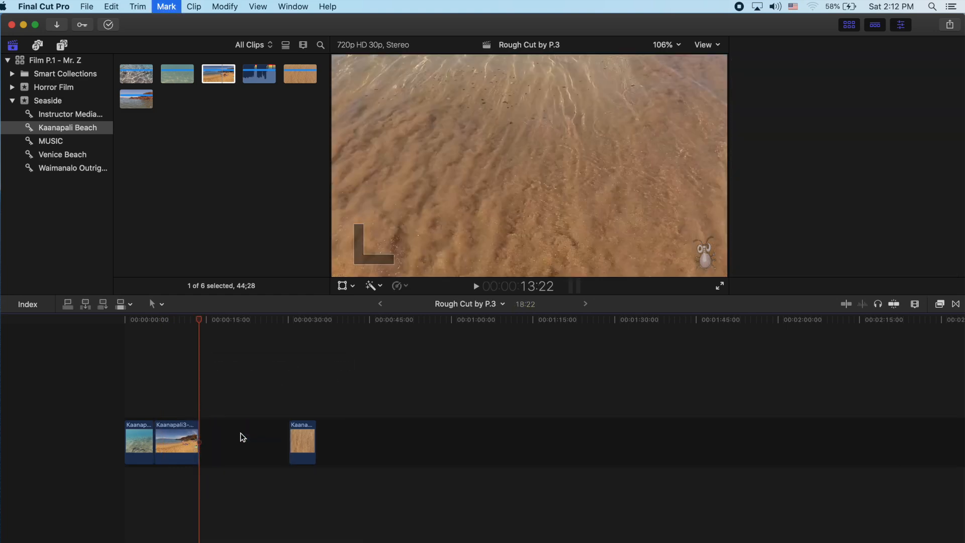
# Step: Shorten the Kaanapali3 clip's duration in the timeline to 3:05 and play the sequence back
pyautogui.click(171, 450)
pyautogui.rightClick(171, 445)
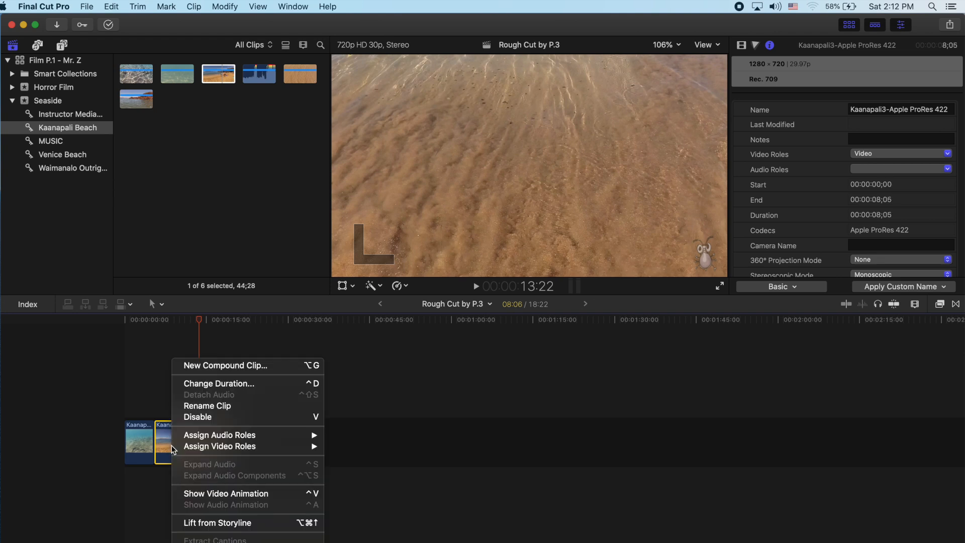
pyautogui.click(237, 383)
pyautogui.write('5')
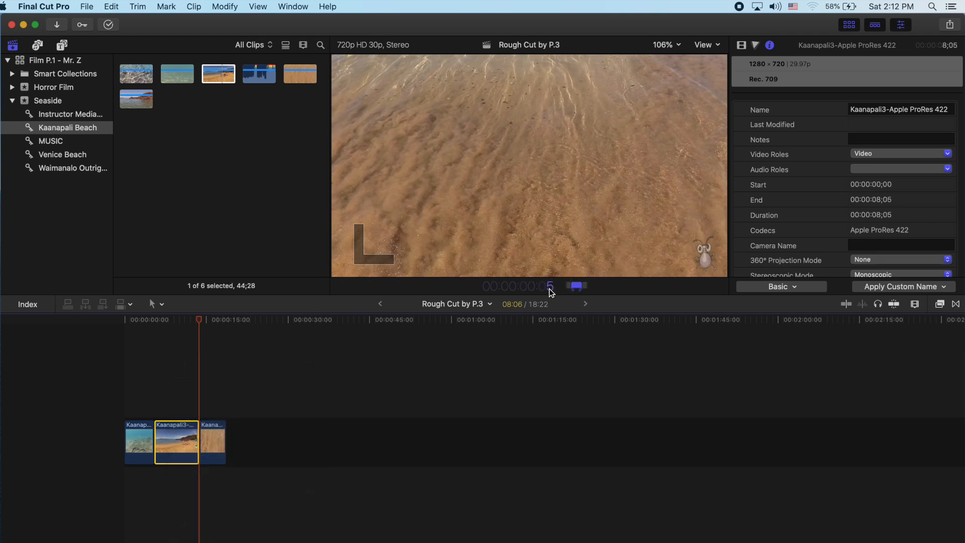
pyautogui.write('-120')
pyautogui.press('Return')
pyautogui.click(149, 405)
pyautogui.press('super+4')
pyautogui.press('space')
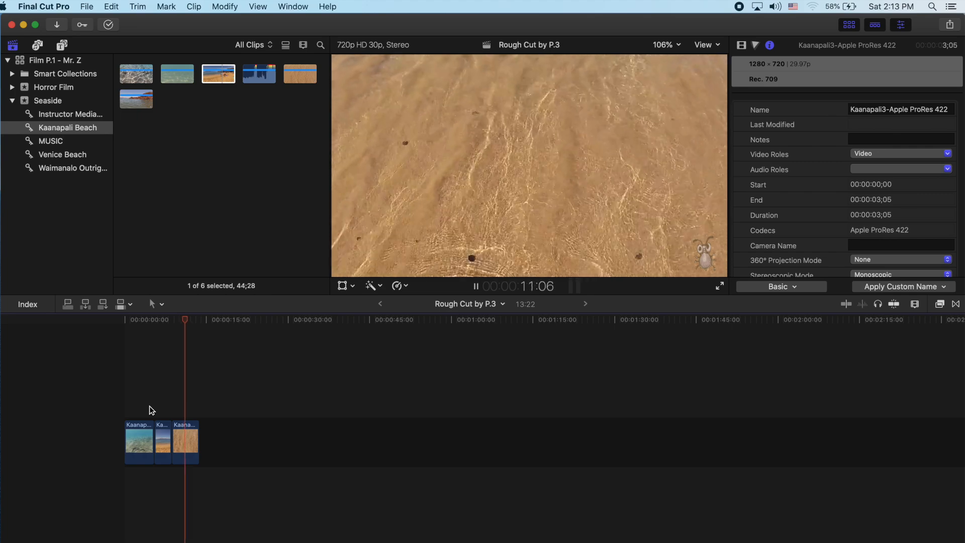
pyautogui.press('space')
# Step: Extend the Kaanapali4 clip's start back to source time 13;09 and trim its end to 19;21
pyautogui.click(178, 434)
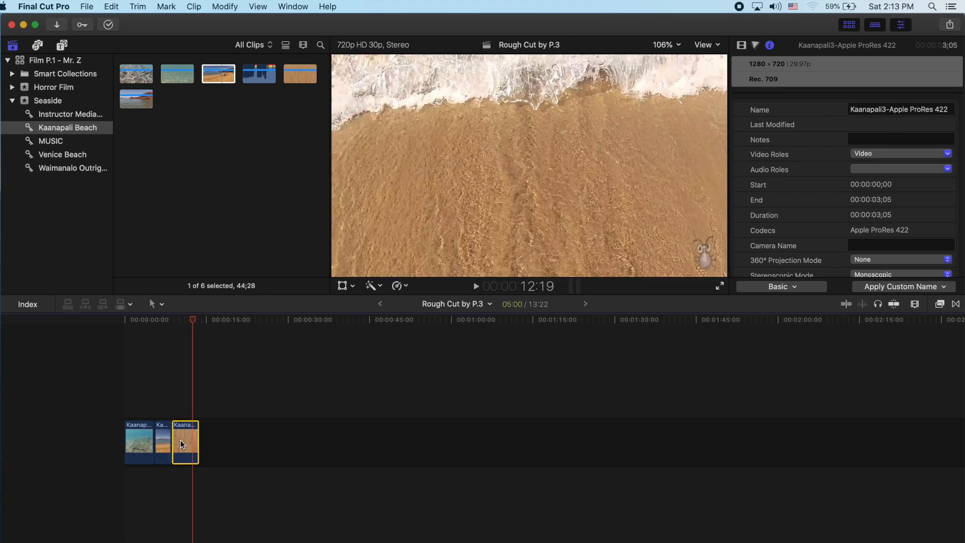
pyautogui.moveTo(174, 443); pyautogui.dragTo(145, 448)
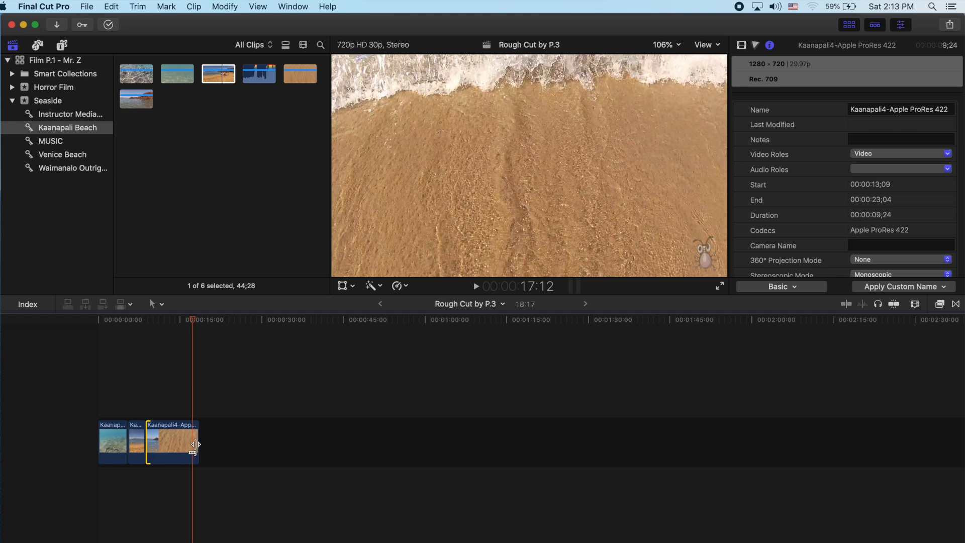
pyautogui.moveTo(195, 445)
pyautogui.mouseDown()
pyautogui.moveTo(156, 447)
pyautogui.moveTo(176, 449)
pyautogui.mouseUp()
# Step: Move the Kaanapali1 clip between the Kaanapali3 and Kaanapali4 clips and play the sequence from the beginning
pyautogui.click(113, 439)
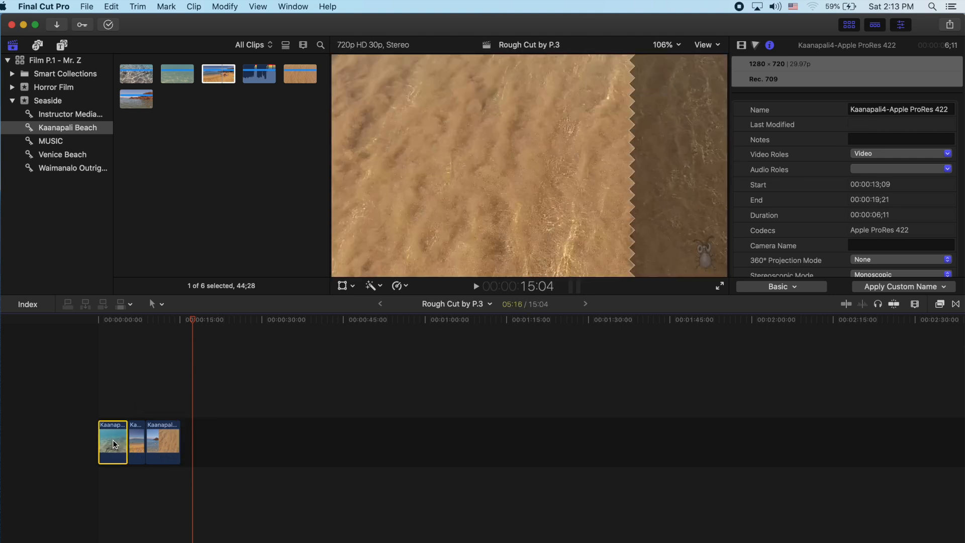
pyautogui.moveTo(115, 444); pyautogui.dragTo(147, 442)
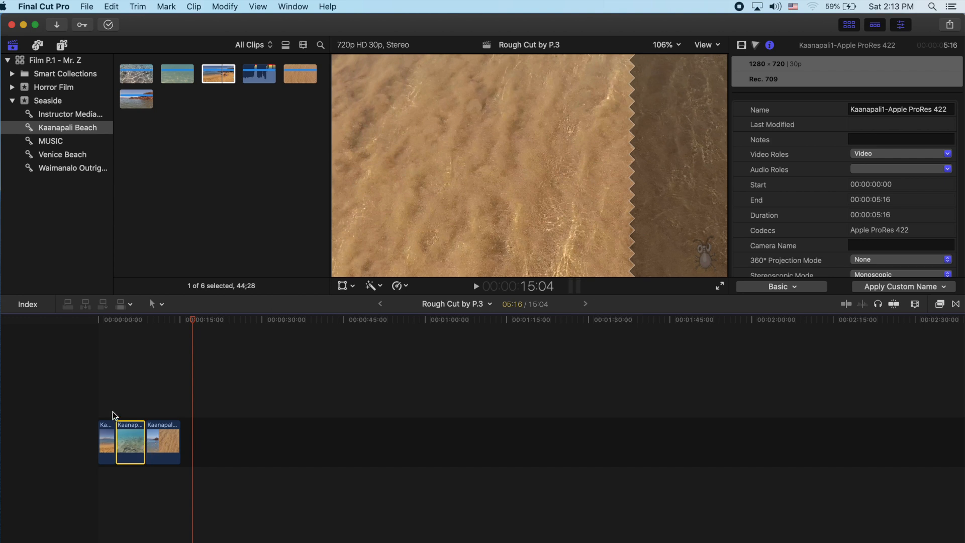
pyautogui.click(99, 394)
pyautogui.press('space')
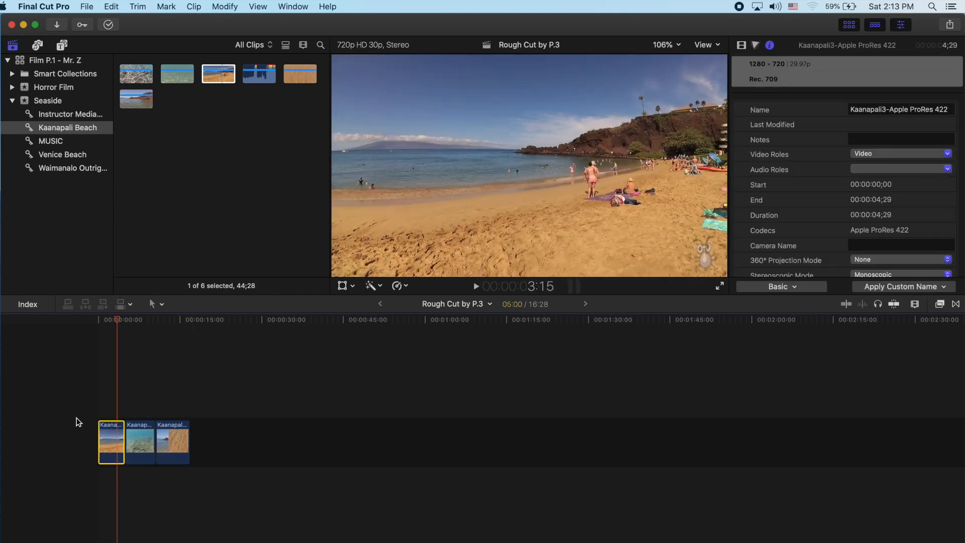
pyautogui.click(97, 405)
pyautogui.press('space')
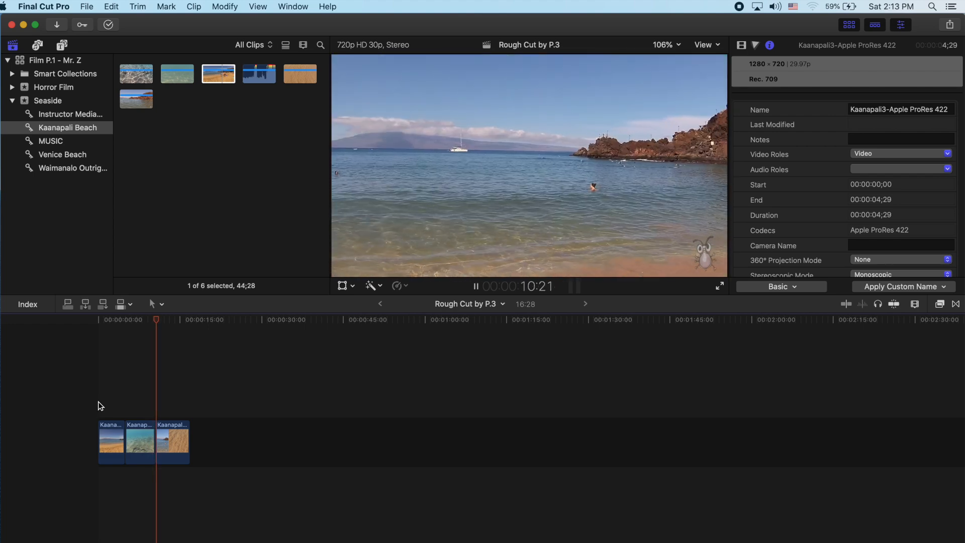
pyautogui.press('space')
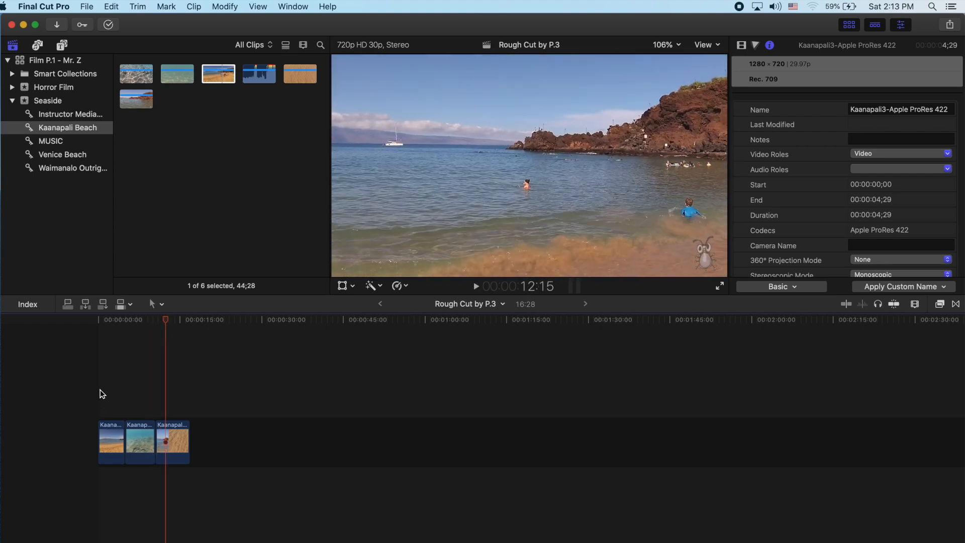
# Step: Preview the Kaanapali5, Kaanapali1 and Kaanapali4 source clips, then replay the timeline from its start
pyautogui.click(128, 100)
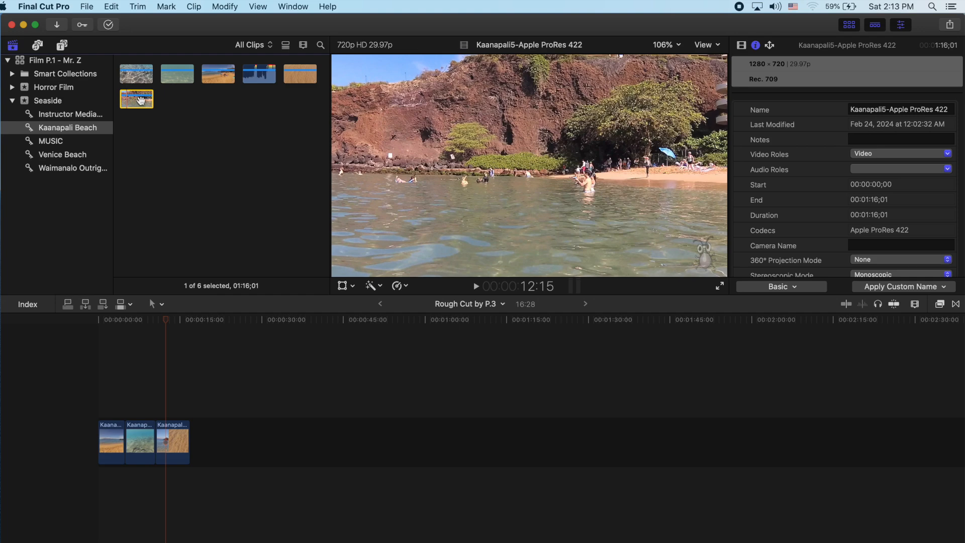
pyautogui.press('space')
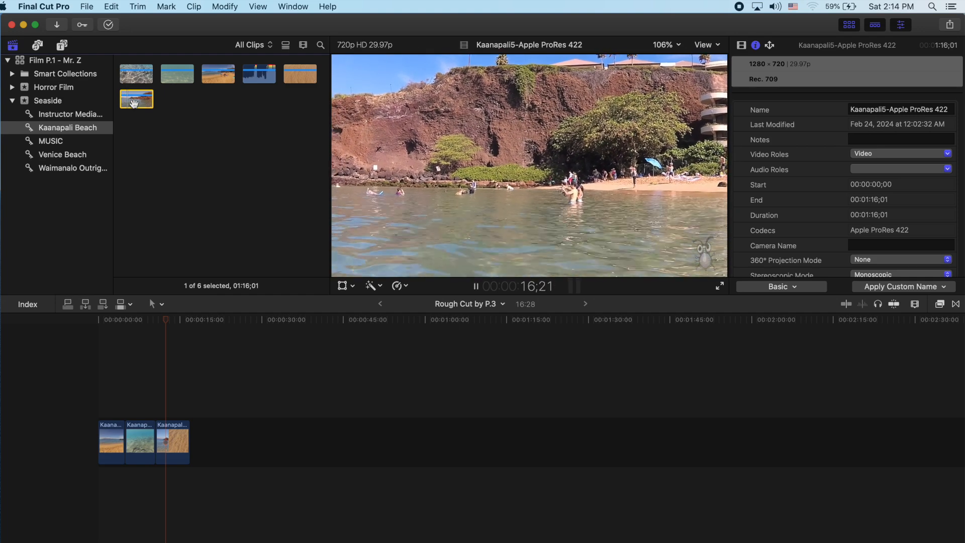
pyautogui.press('space')
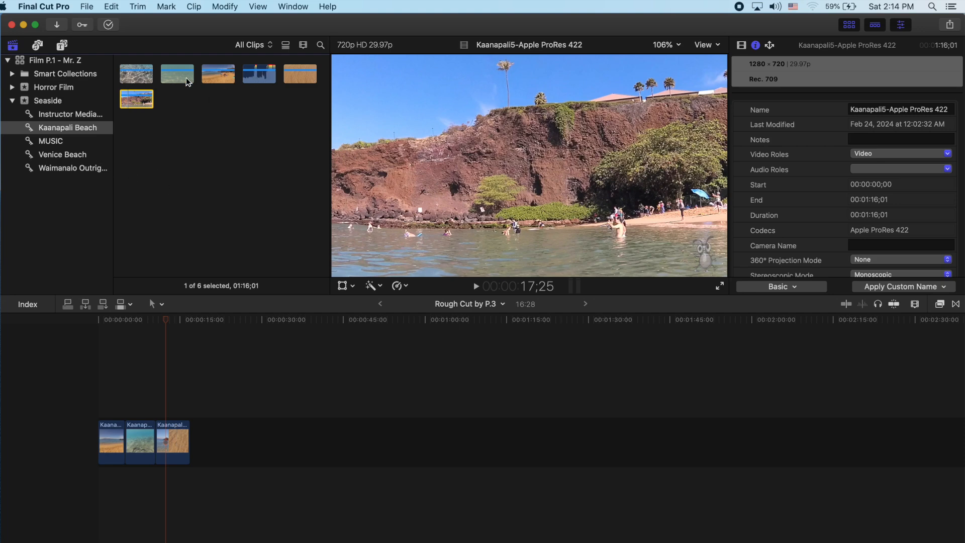
pyautogui.click(132, 75)
pyautogui.press('space')
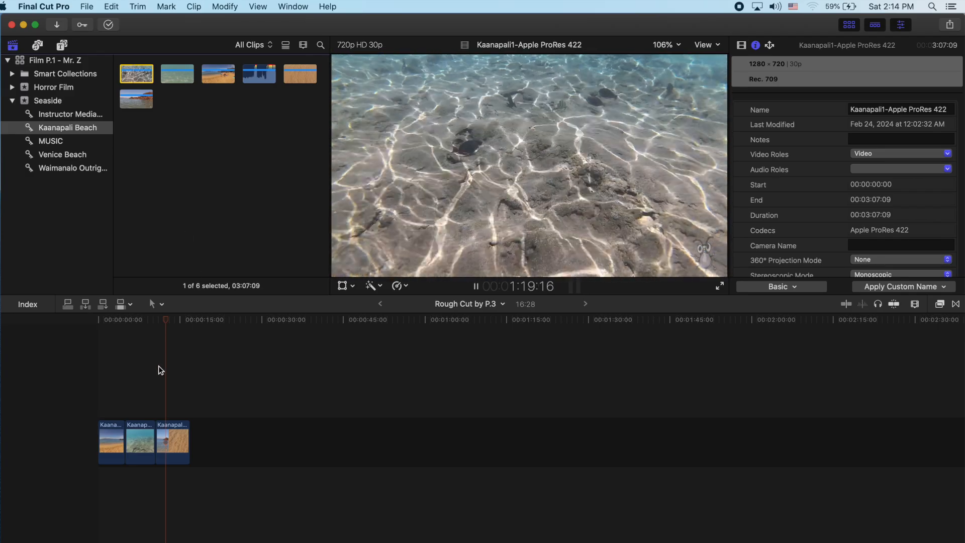
pyautogui.press('space')
pyautogui.click(133, 103)
pyautogui.press('space')
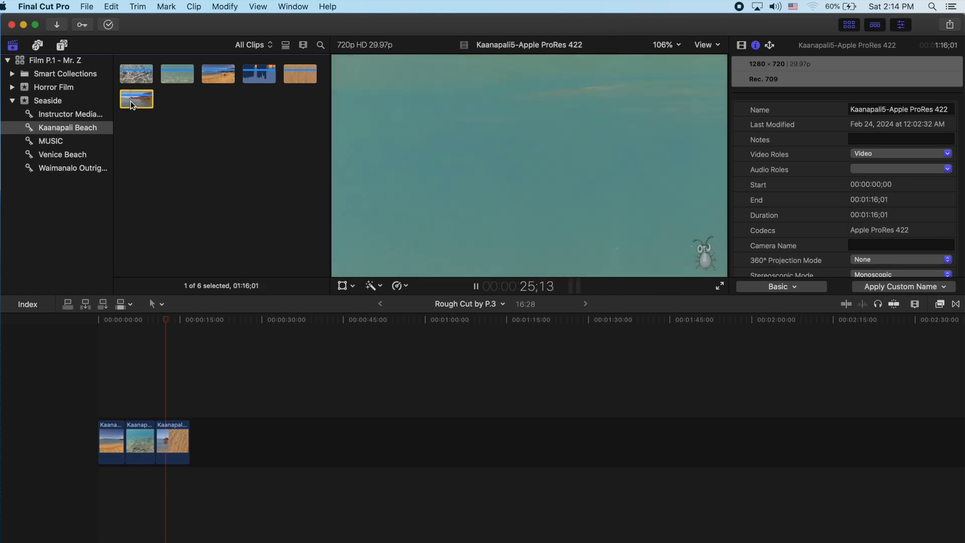
pyautogui.click(294, 77)
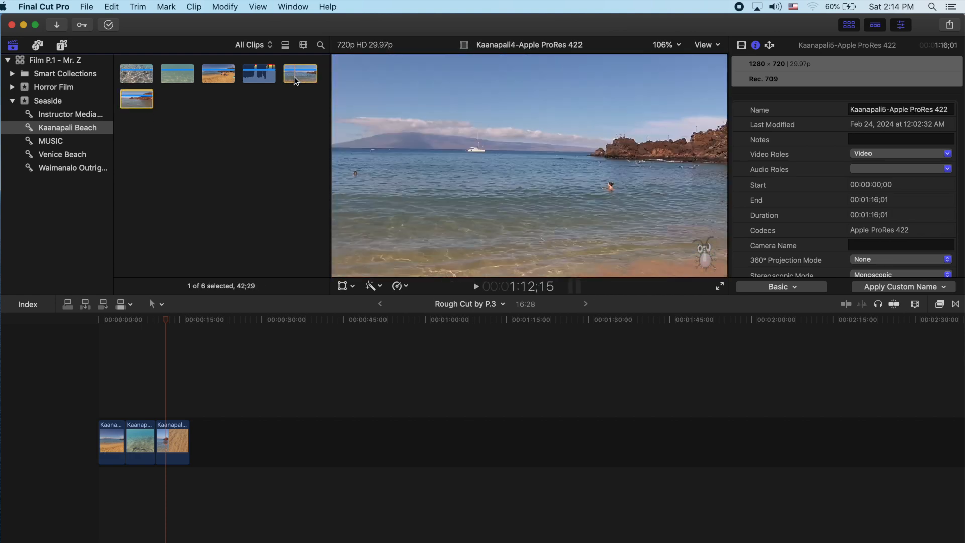
pyautogui.press('space')
pyautogui.click(98, 387)
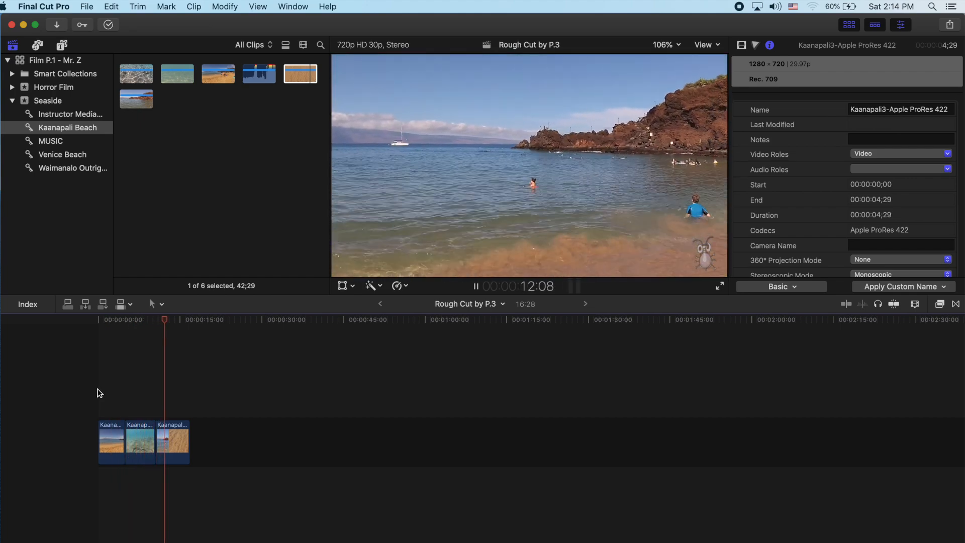
# Step: Look through the source clips in the Venice Beach and Waimanalo keyword collections
pyautogui.click(64, 156)
pyautogui.click(177, 75)
pyautogui.click(171, 123)
pyautogui.click(217, 99)
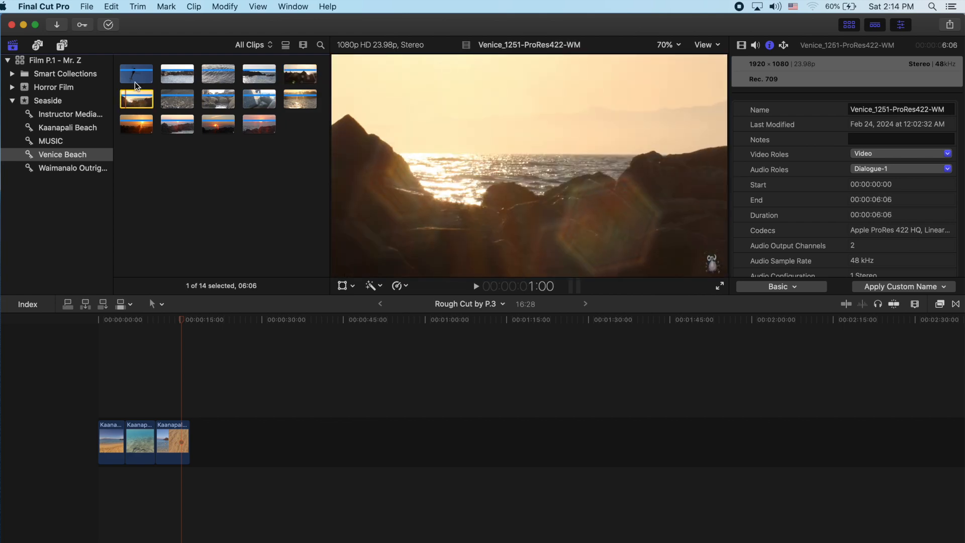
pyautogui.click(73, 168)
pyautogui.click(141, 80)
pyautogui.click(63, 154)
# Step: Append the second Venice Beach clip to the end of the timeline and set its duration to 5 seconds
pyautogui.click(169, 78)
pyautogui.moveTo(170, 79); pyautogui.dragTo(225, 435)
pyautogui.rightClick(218, 444)
pyautogui.click(259, 384)
pyautogui.write('5')
pyautogui.press('Return')
# Step: Append the fourth Venice Beach clip after the previous one and set its duration to 5 seconds
pyautogui.click(260, 83)
pyautogui.moveTo(261, 87); pyautogui.dragTo(243, 439)
pyautogui.rightClick(243, 439)
pyautogui.click(288, 384)
pyautogui.write('5')
pyautogui.press('Return')
# Step: Append the fifth Venice Beach clip, the dark rocks shot, to the timeline and set its duration to 5 seconds
pyautogui.click(300, 73)
pyautogui.moveTo(300, 75); pyautogui.dragTo(259, 442)
pyautogui.rightClick(259, 443)
pyautogui.click(301, 387)
pyautogui.write('5')
pyautogui.press('Return')
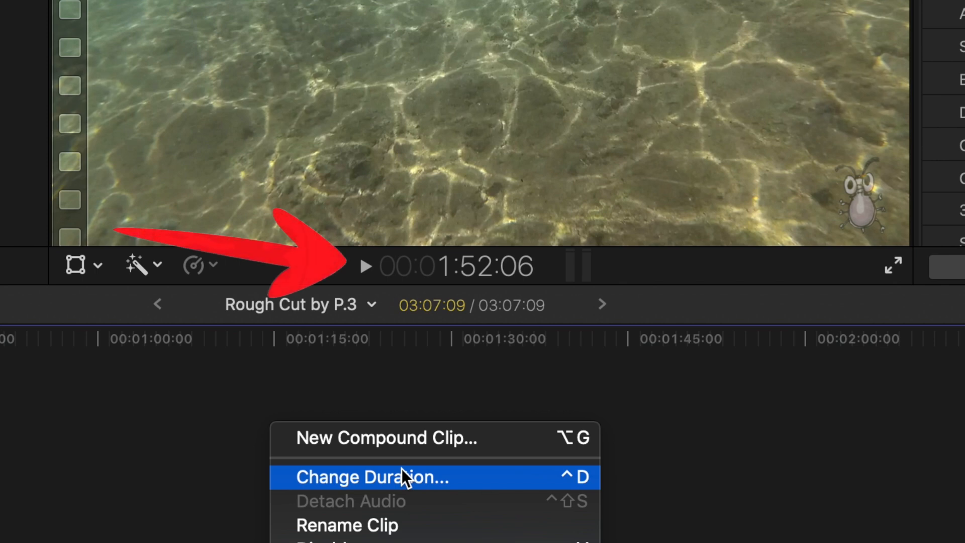
# Step: Set the duration of all three Waimanalo clips in the timeline to 5:00 together
pyautogui.click(402, 473)
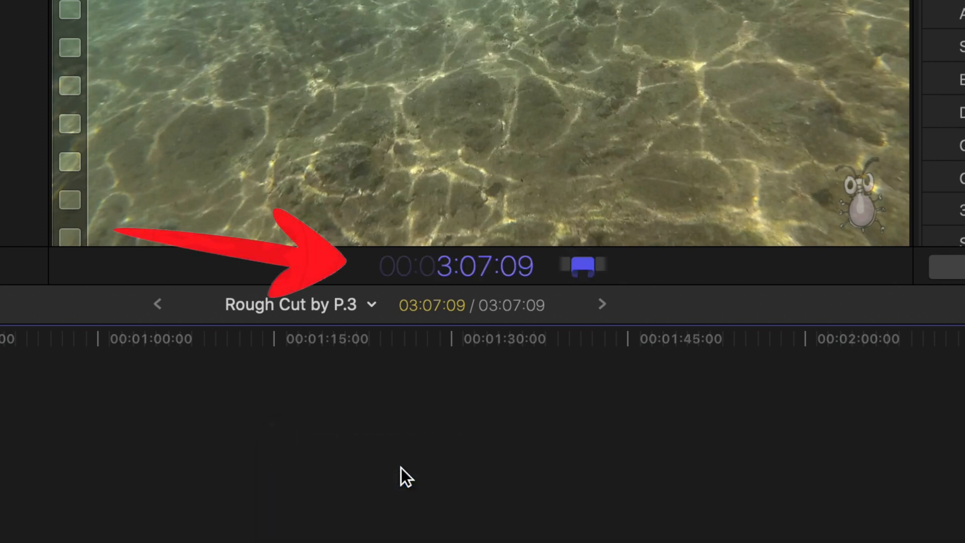
pyautogui.write('500')
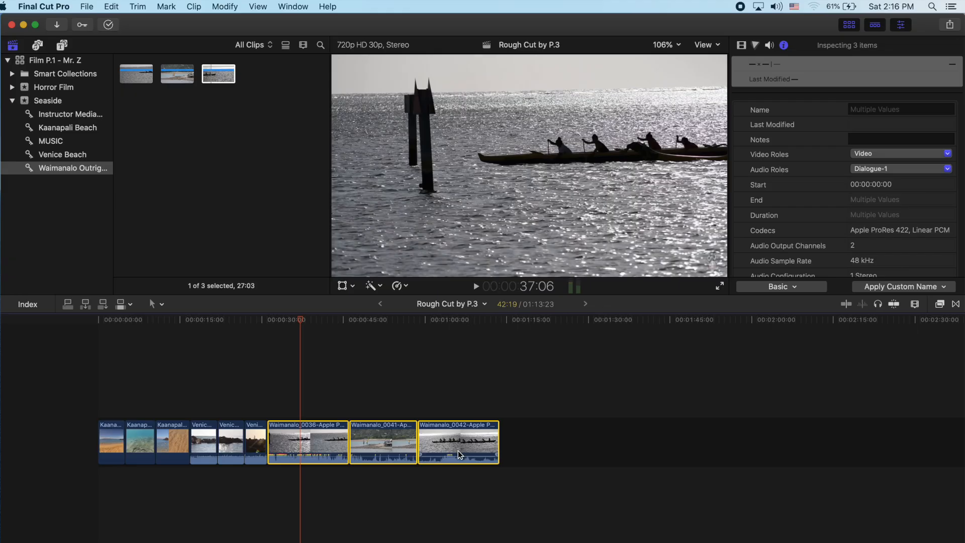
pyautogui.hotkey('ctrl', 'd')
pyautogui.write('500')
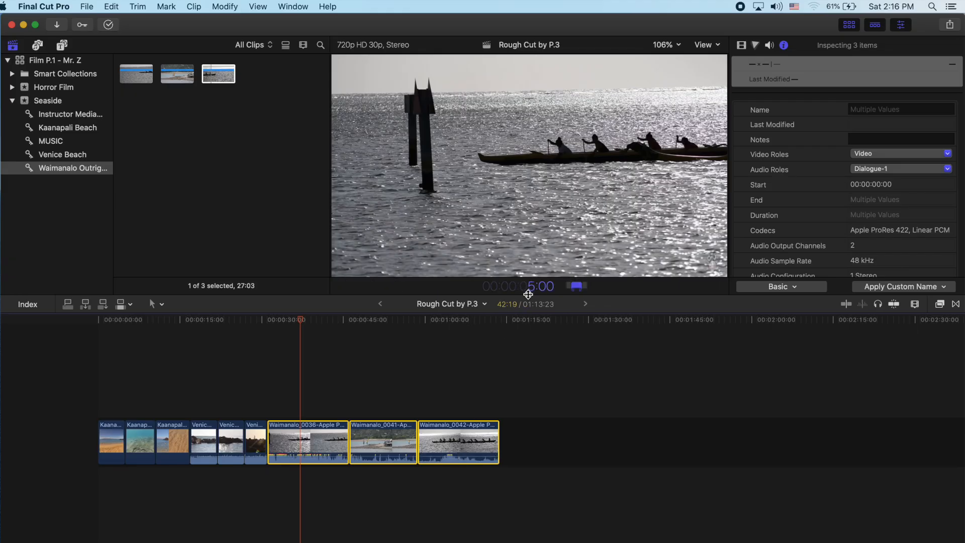
pyautogui.press('Return')
pyautogui.click(355, 401)
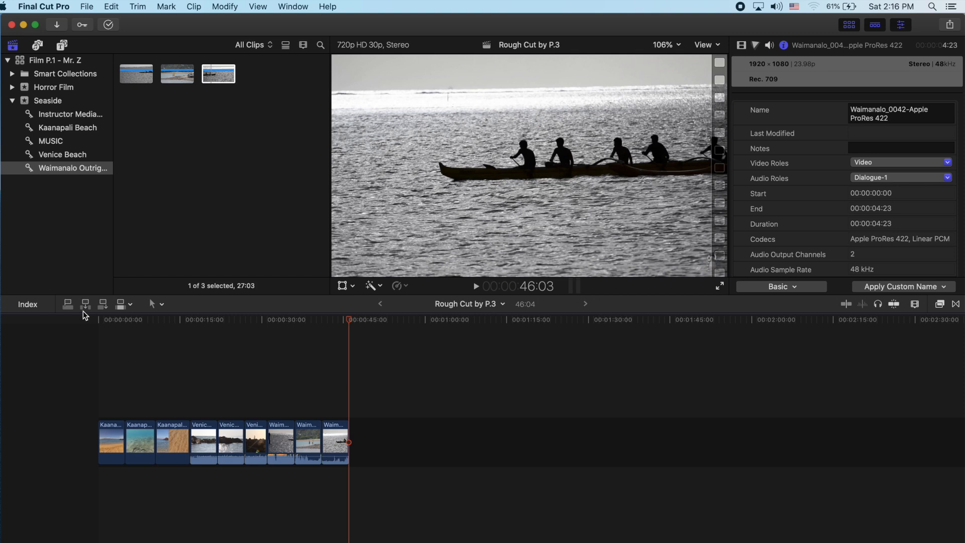
# Step: Insert a Basic 3D title at the very start of the timeline, before the first beach clip
pyautogui.click(62, 46)
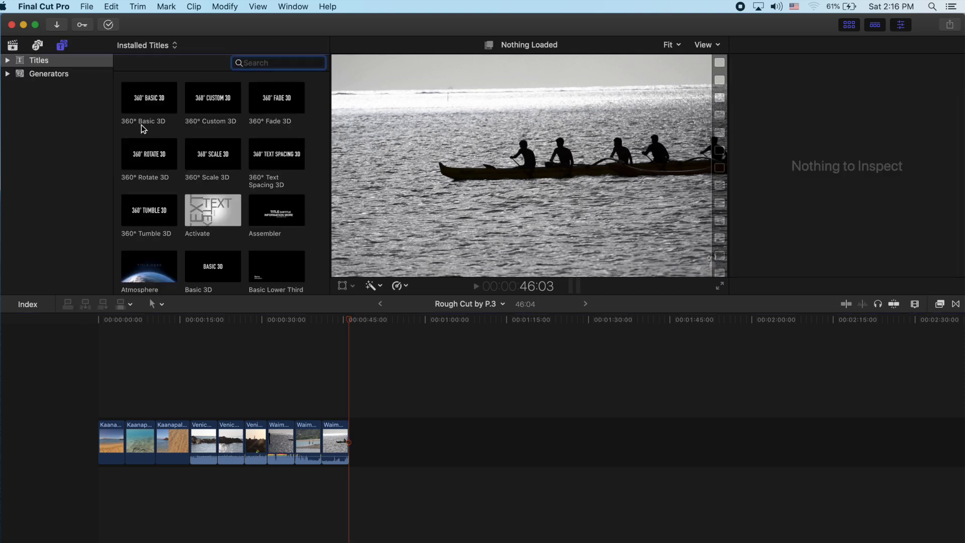
pyautogui.scroll(-3, 202, 206)
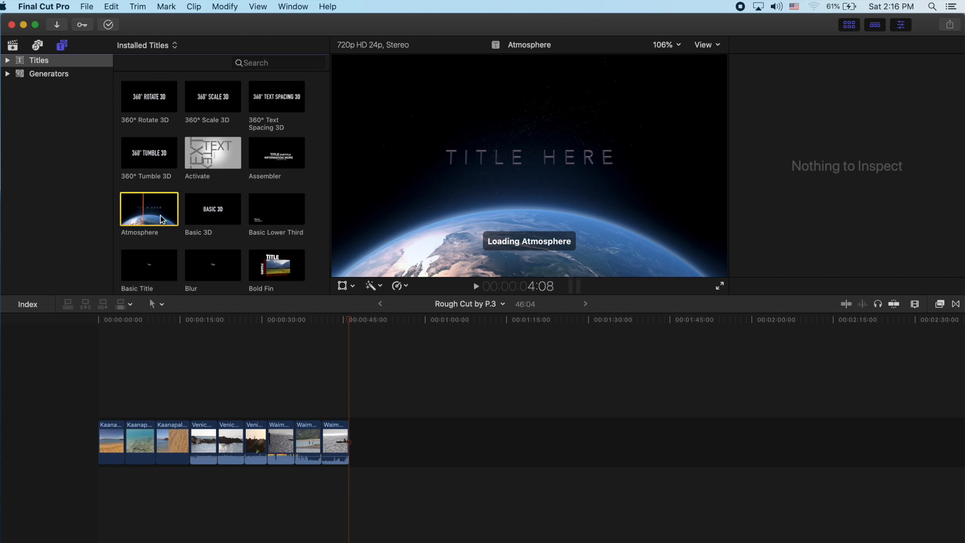
pyautogui.moveTo(187, 217); pyautogui.dragTo(103, 442)
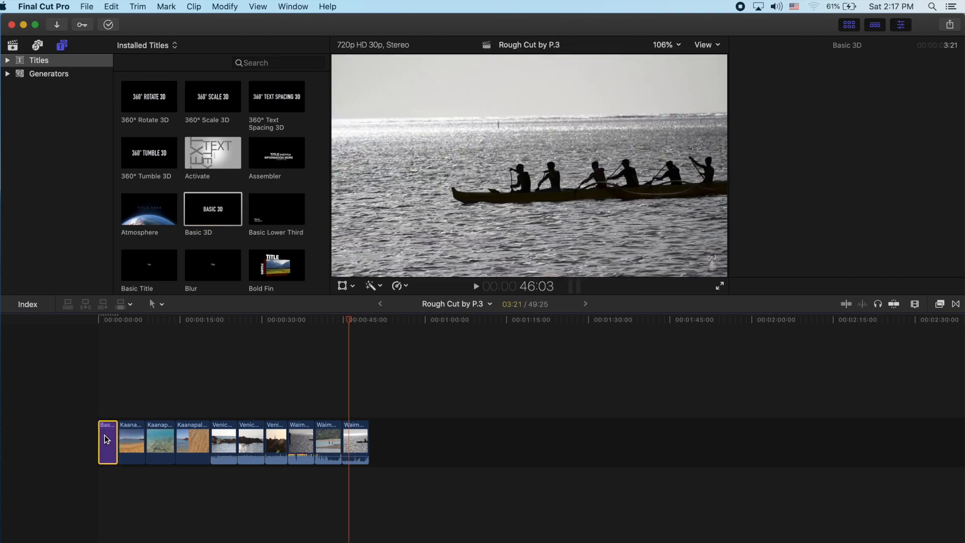
# Step: Replace the opening title's text with "Rough Cut by P.3" and play the title back
pyautogui.moveTo(736, 100); pyautogui.dragTo(763, 97)
pyautogui.write('Roughings')
pyautogui.press('BackSpace')
pyautogui.press('BackSpace')
pyautogui.press('BackSpace')
pyautogui.press('BackSpace')
pyautogui.write('Cut by P')
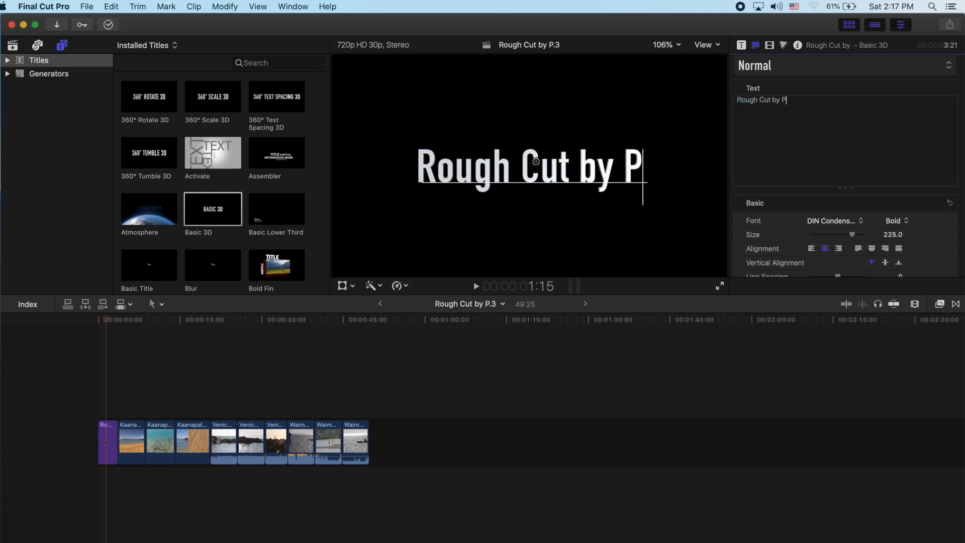
pyautogui.write('.3')
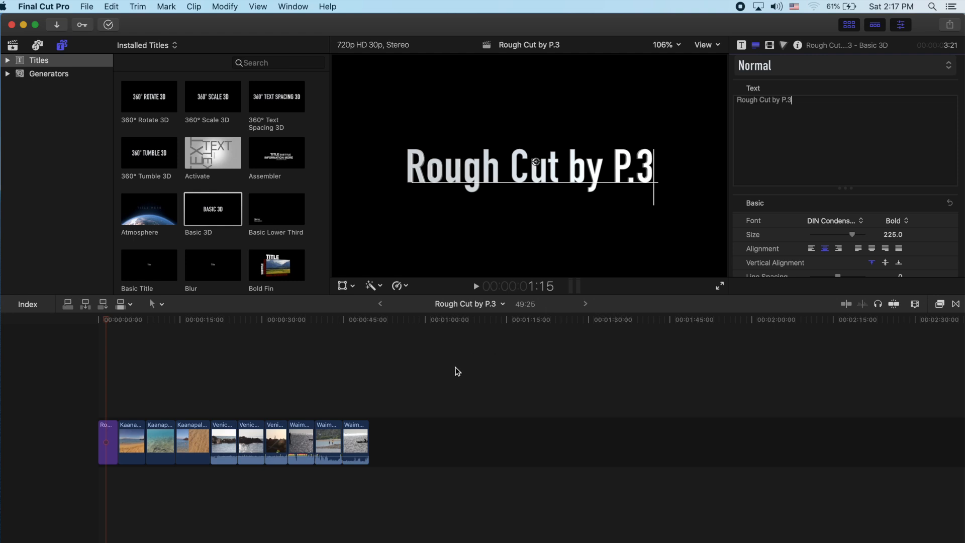
pyautogui.click(413, 367)
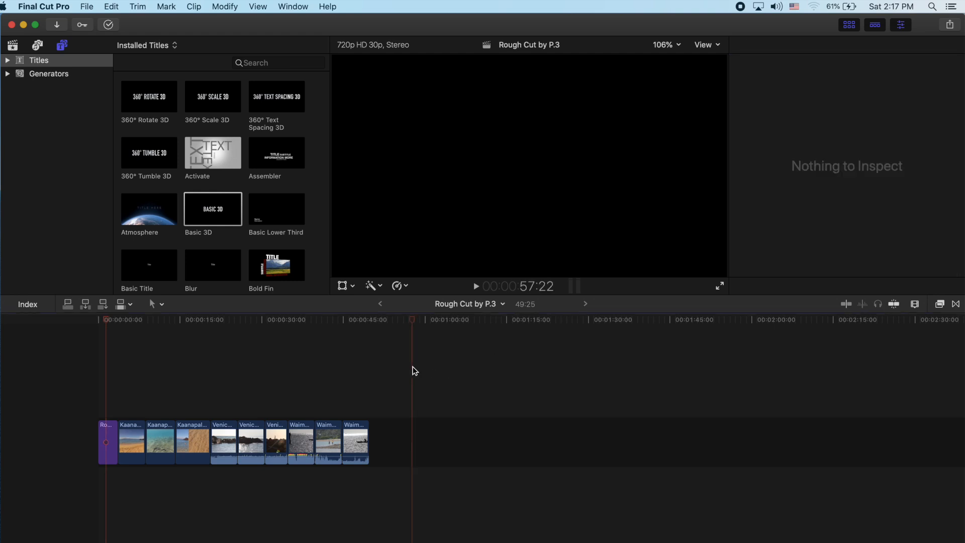
pyautogui.click(109, 378)
pyautogui.press('space')
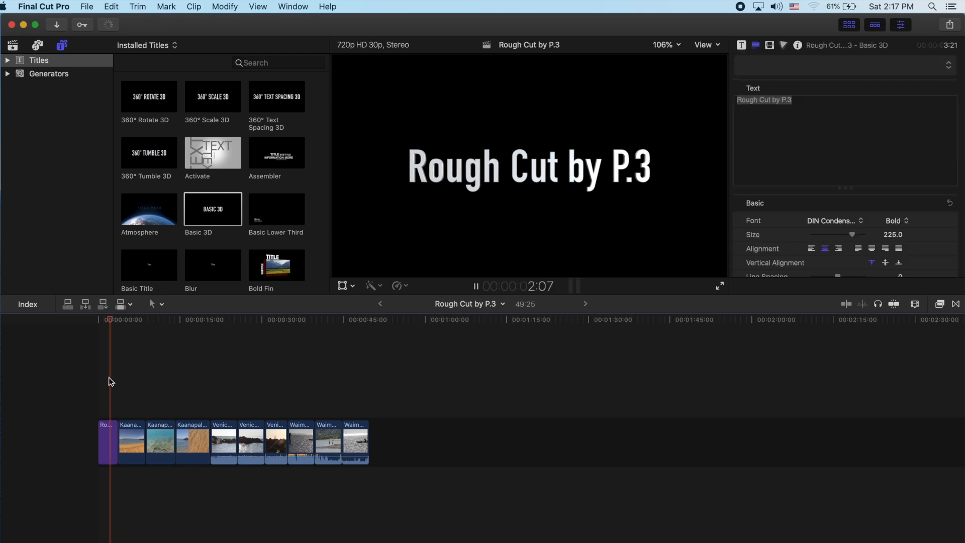
pyautogui.press('space')
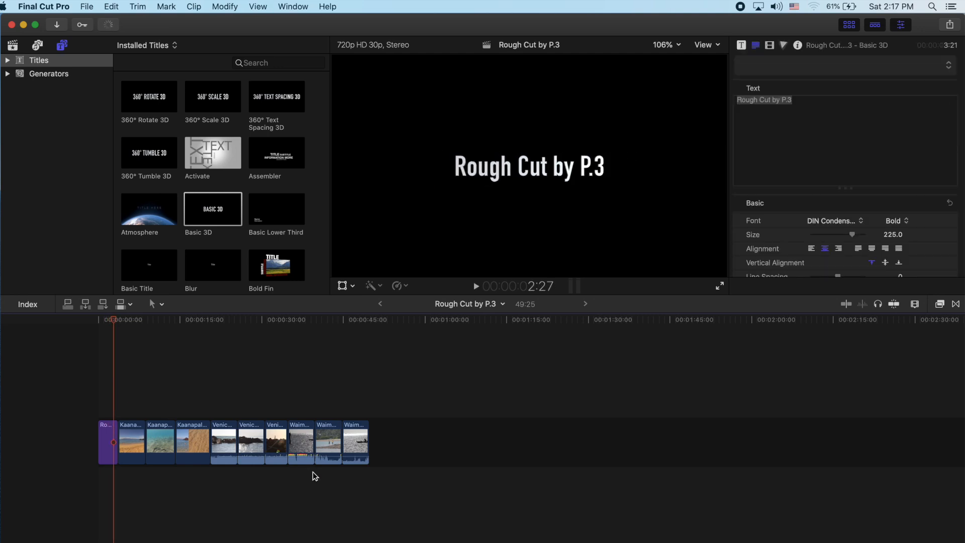
# Step: Try disabling the audio of all nine beach clips in the timeline together, and undo it
pyautogui.moveTo(361, 475); pyautogui.dragTo(157, 445)
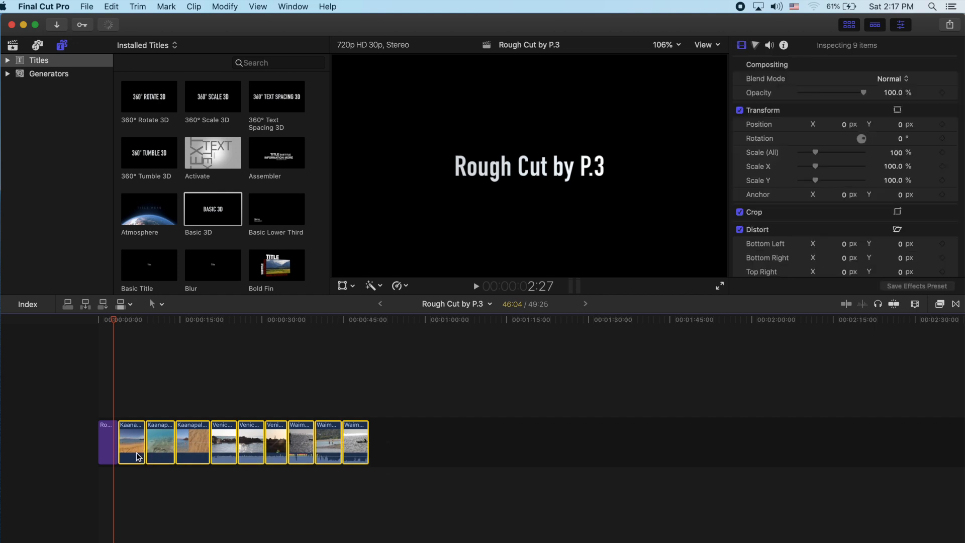
pyautogui.click(291, 491)
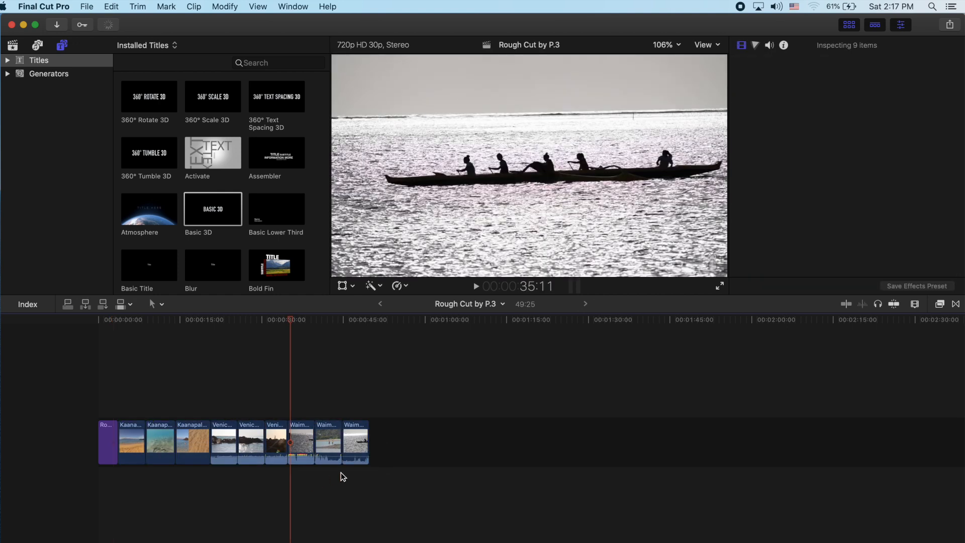
pyautogui.moveTo(376, 468); pyautogui.dragTo(121, 466)
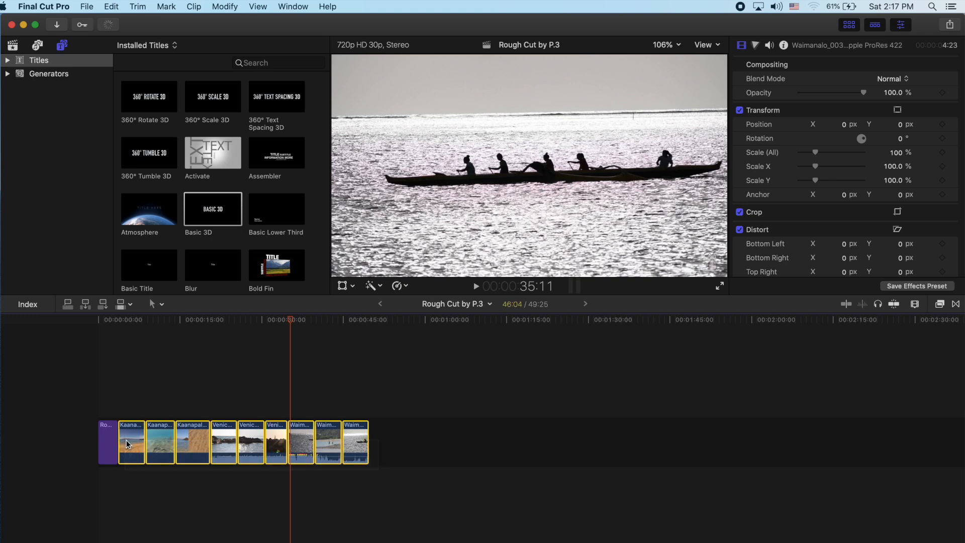
pyautogui.click(768, 46)
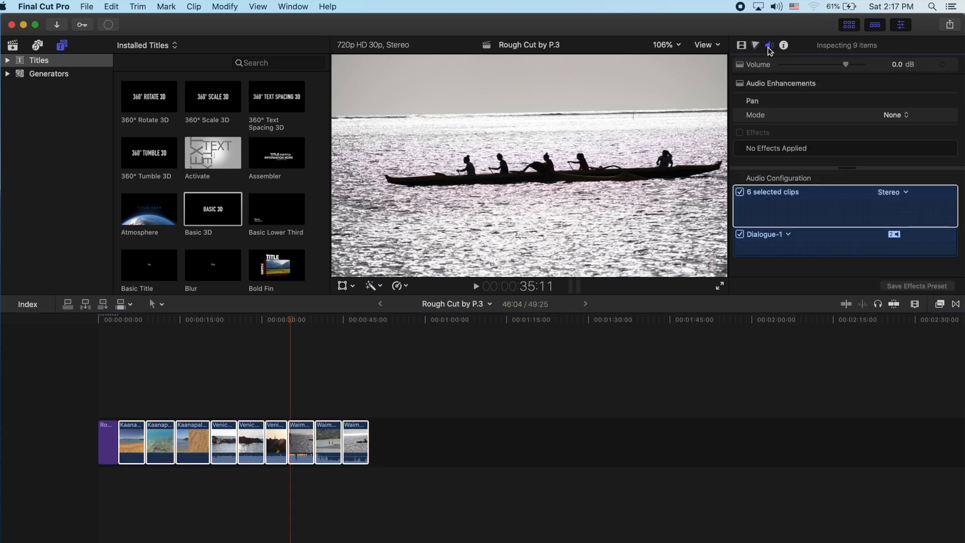
pyautogui.click(825, 192)
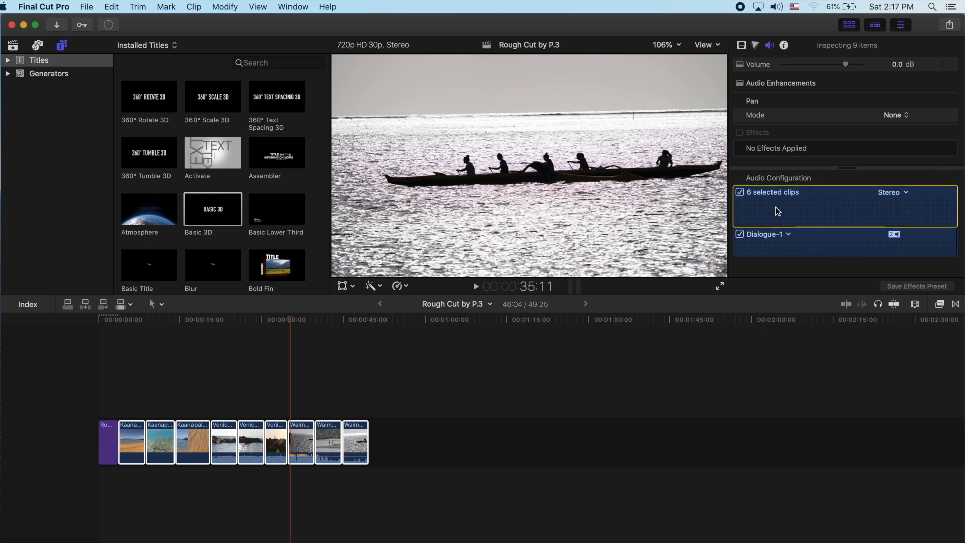
pyautogui.click(739, 193)
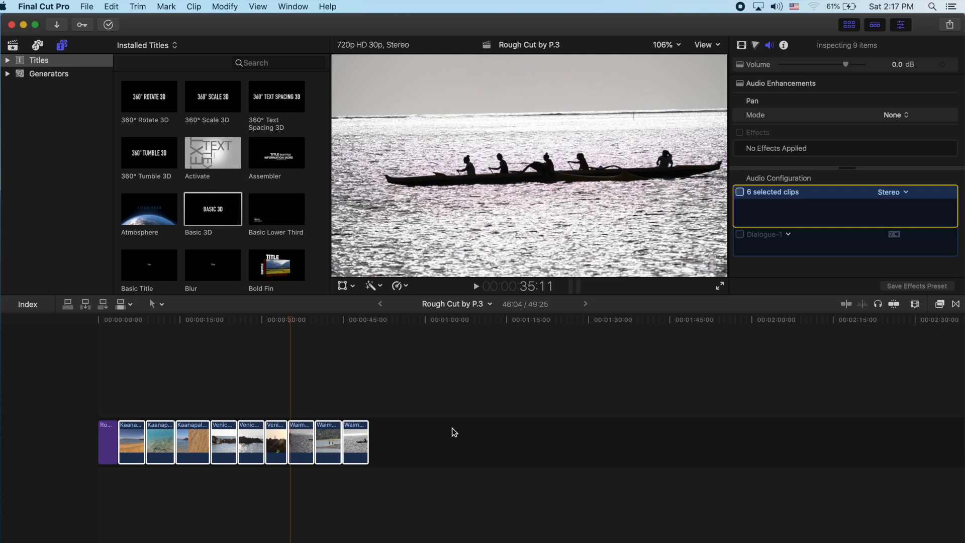
pyautogui.click(407, 446)
pyautogui.click(382, 457)
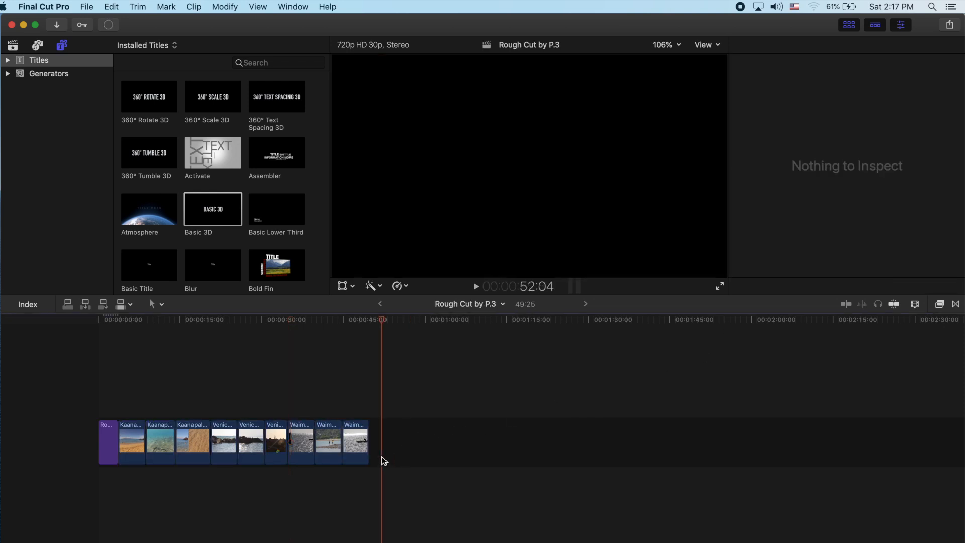
pyautogui.click(169, 393)
pyautogui.press('space')
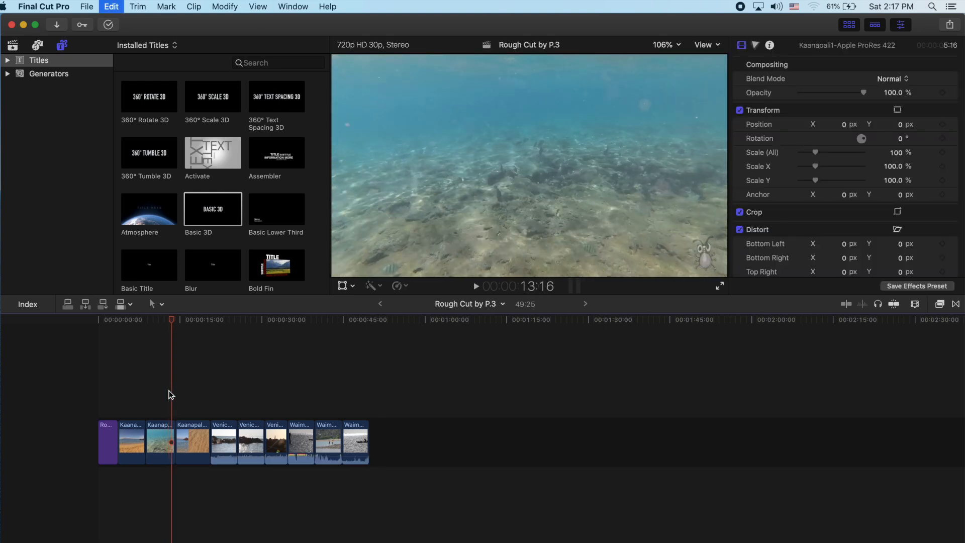
pyautogui.press('super+equal')
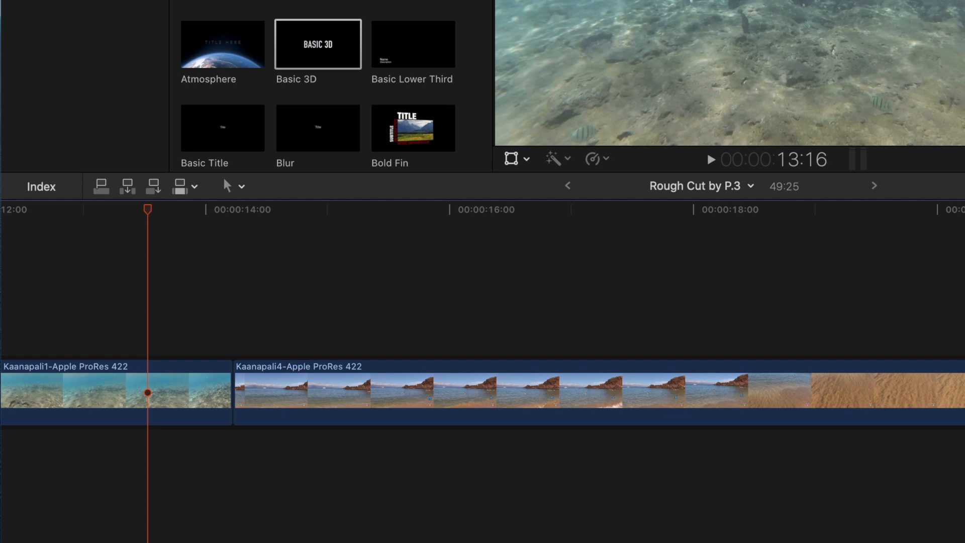
pyautogui.press('c')
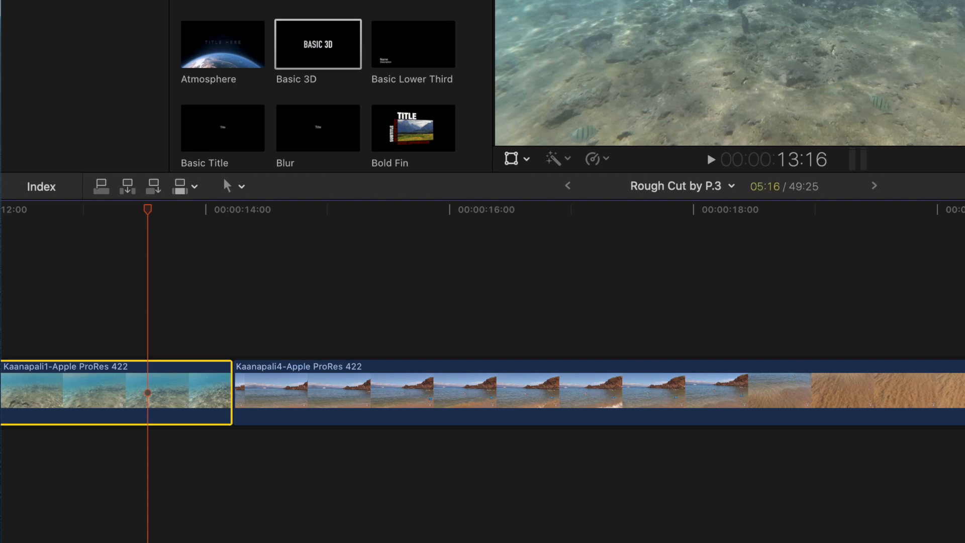
pyautogui.hotkey('shift', 'z')
pyautogui.press('super+minus')
pyautogui.press('super+minus')
pyautogui.press('super+minus')
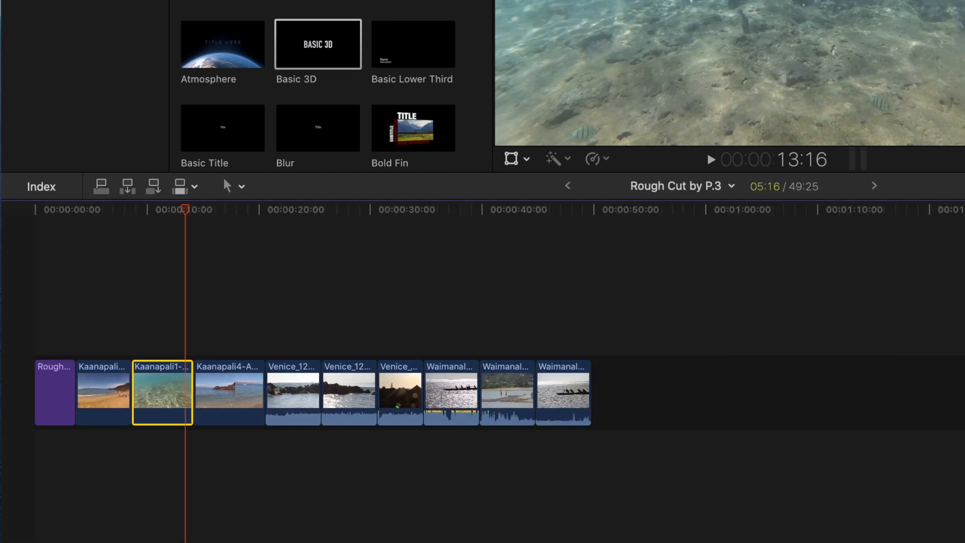
# Step: Lower the Dialogue-1 volume of the six Venice and Waimanalo clips together to -15.3 dB and play back the result
pyautogui.moveTo(82, 328); pyautogui.dragTo(285, 408)
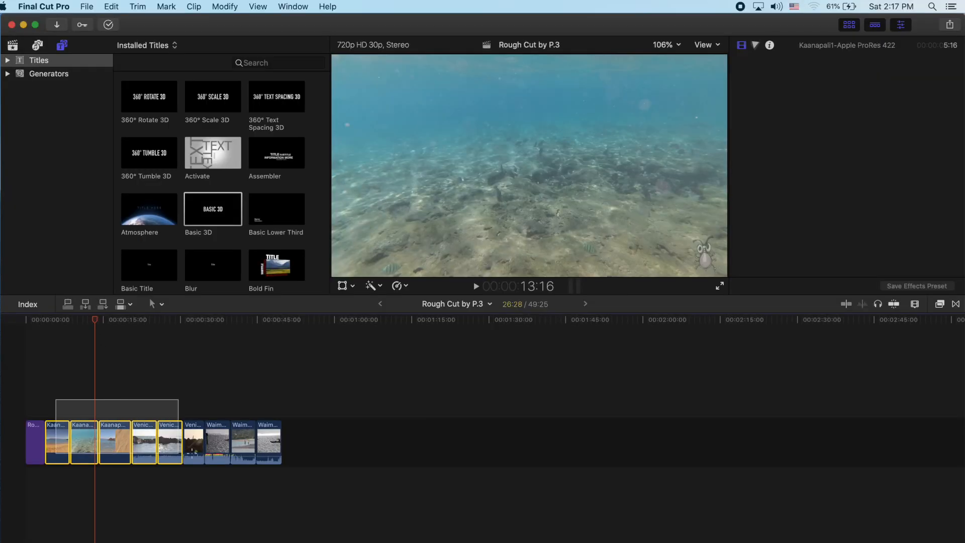
pyautogui.moveTo(179, 419); pyautogui.dragTo(284, 422)
pyautogui.click(771, 46)
pyautogui.click(740, 192)
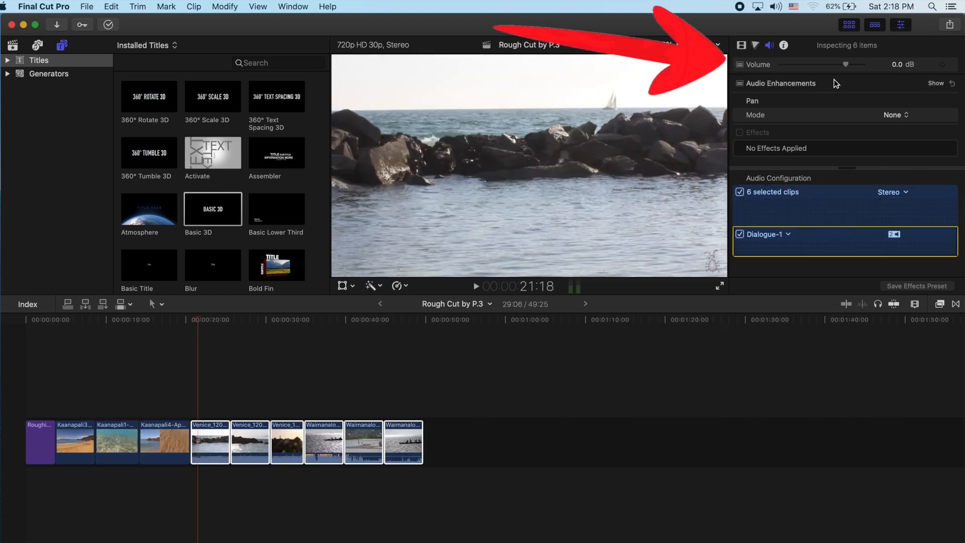
pyautogui.moveTo(815, 65); pyautogui.dragTo(829, 65)
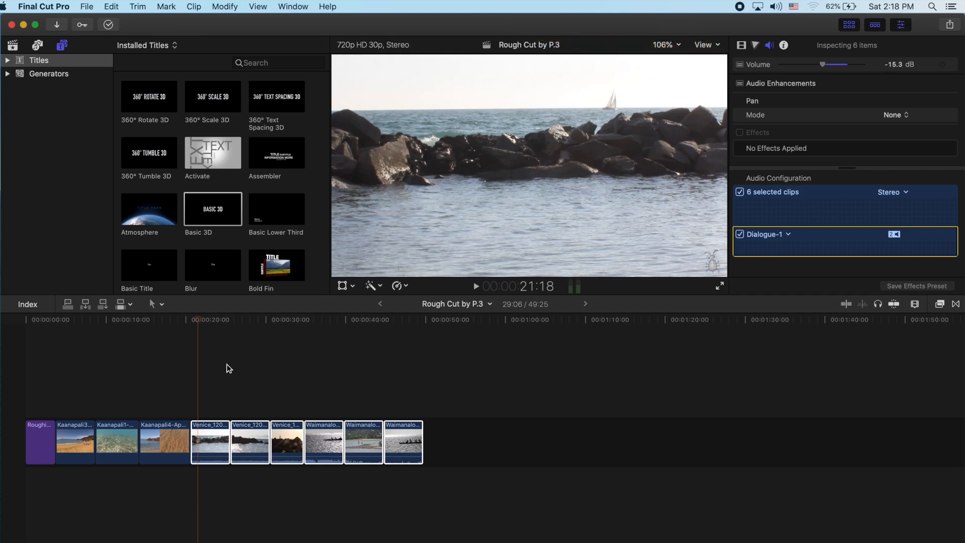
pyautogui.click(191, 393)
pyautogui.press('space')
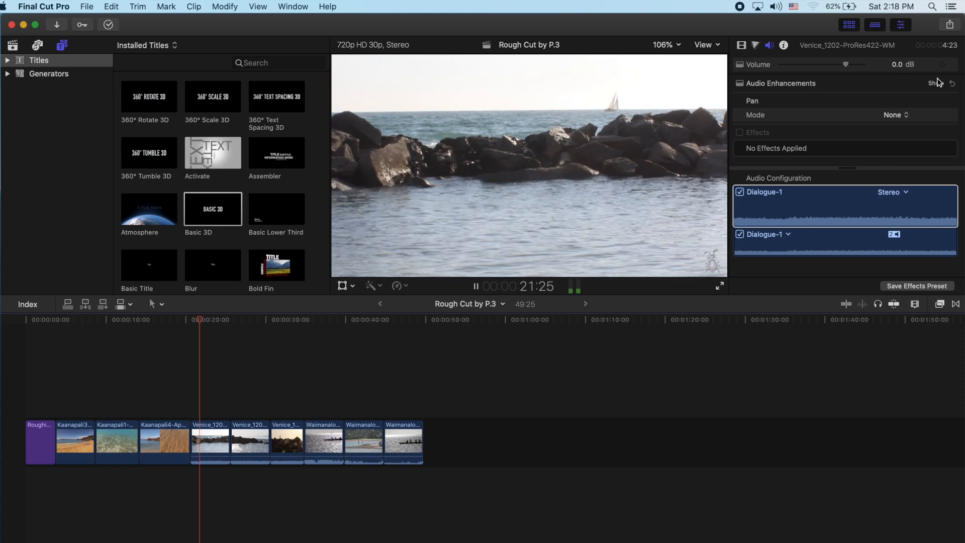
# Step: Lower the first Venice clip's volume to -13.3 dB and the second Venice clip's to -10.8 dB while checking playback
pyautogui.moveTo(846, 64); pyautogui.dragTo(825, 66)
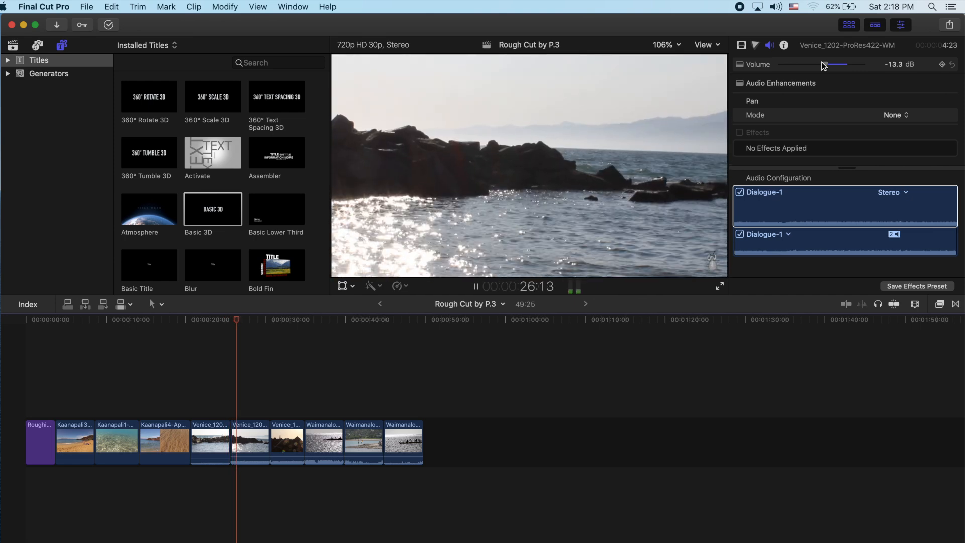
pyautogui.press('space')
pyautogui.click(254, 454)
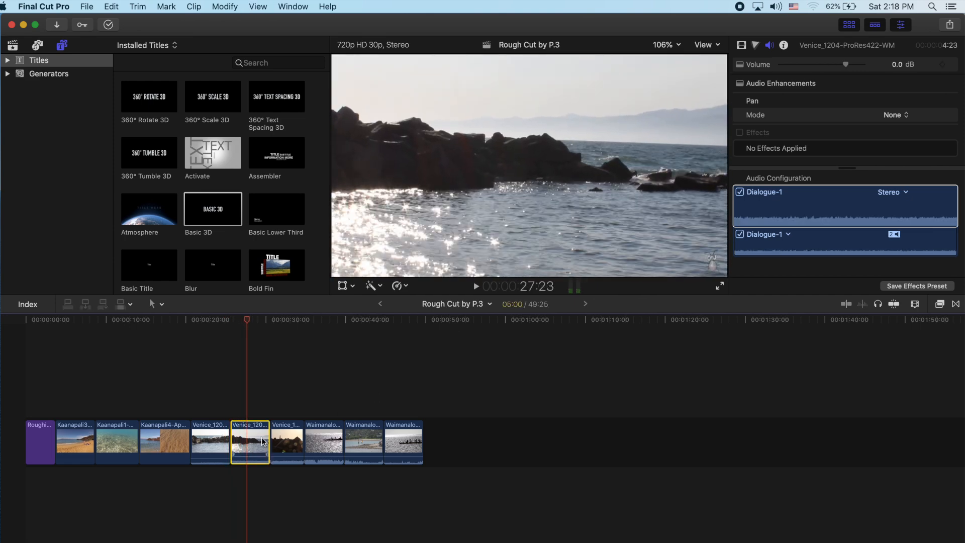
pyautogui.moveTo(845, 64); pyautogui.dragTo(828, 64)
pyautogui.press('space')
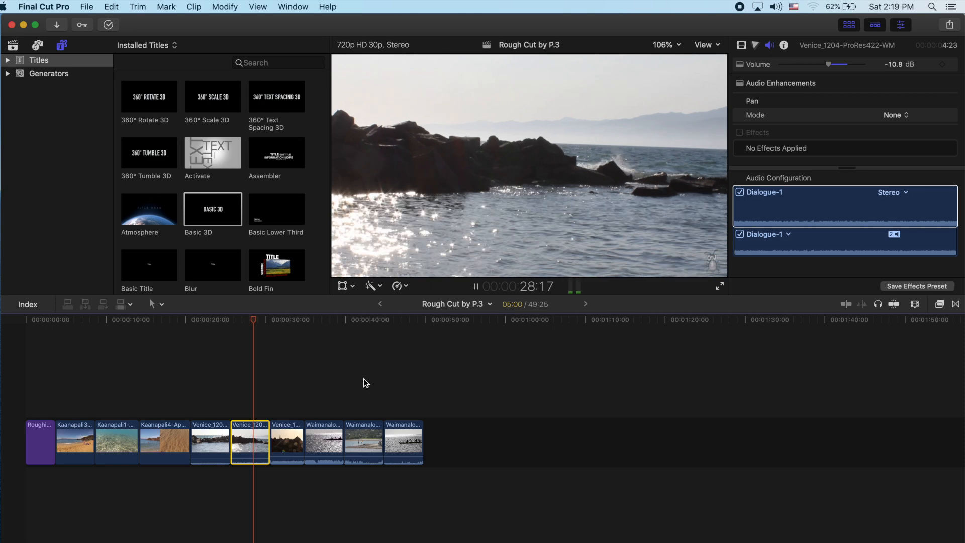
# Step: Lower the volume of the third Venice clip slightly and check it in playback
pyautogui.click(292, 458)
pyautogui.moveTo(846, 65); pyautogui.dragTo(836, 67)
pyautogui.press('space')
pyautogui.press('space')
pyautogui.click(158, 458)
pyautogui.click(145, 499)
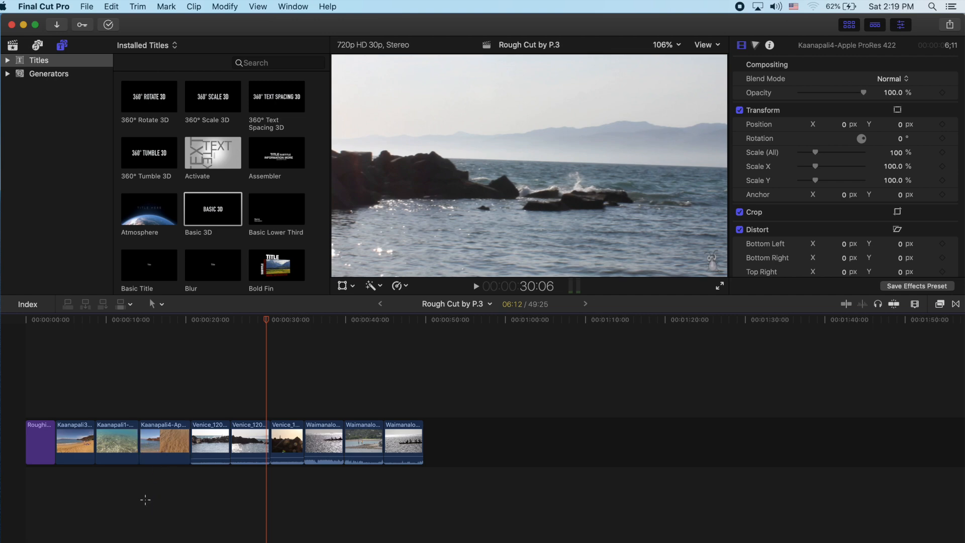
# Step: Add "11 The Next Step Underscore" from the MUSIC collection beneath the video clips, starting at the first Kaanapali clip
pyautogui.click(145, 499)
pyautogui.click(13, 45)
pyautogui.click(69, 144)
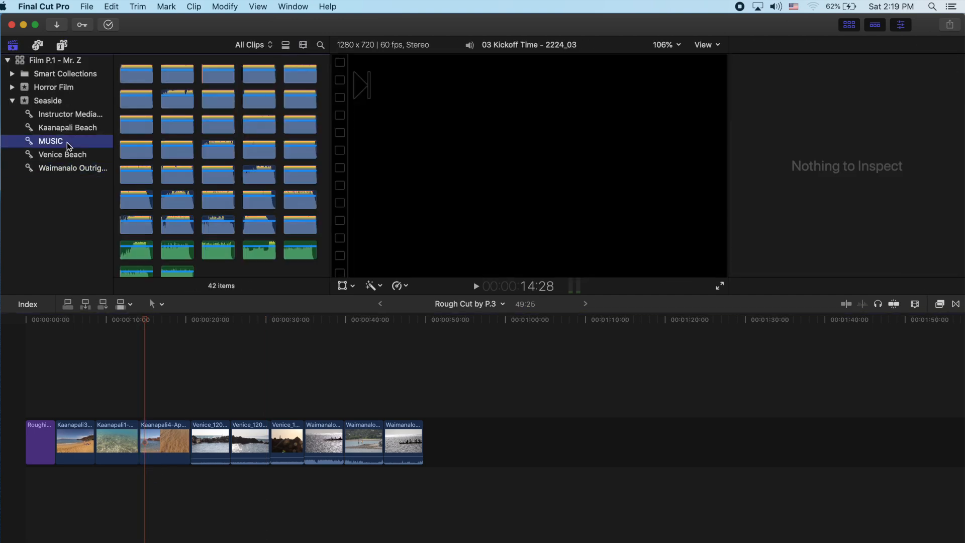
pyautogui.click(137, 122)
pyautogui.moveTo(136, 121); pyautogui.dragTo(455, 480)
# Step: Cut the music track at the end of the last Waimanalo clip and delete the excess part
pyautogui.click(444, 480)
pyautogui.press('super+b')
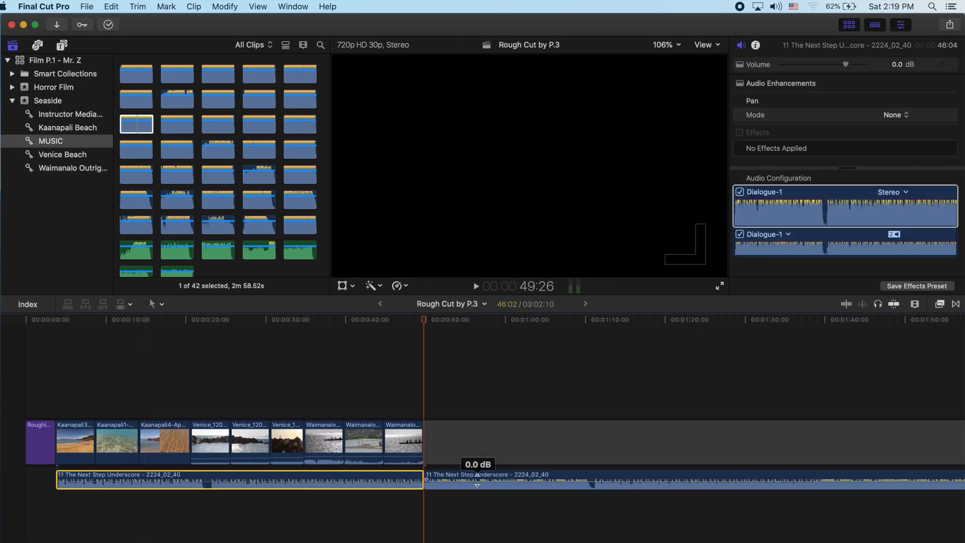
pyautogui.press('Delete')
pyautogui.press('super+z')
pyautogui.moveTo(467, 402); pyautogui.dragTo(536, 517)
pyautogui.press('Delete')
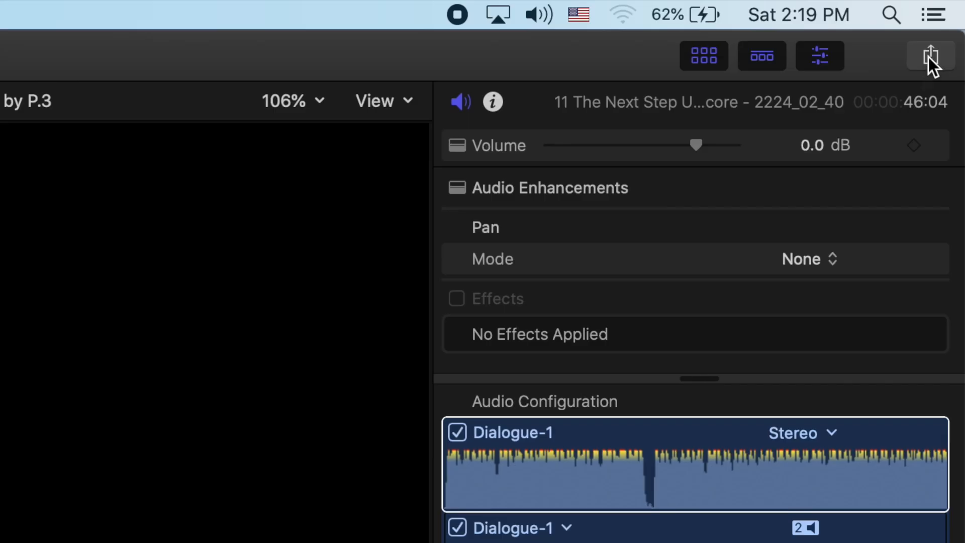
# Step: Start a default file export of the project and enter "Scavenger Hunt 2.5 by P.2" as the creator
pyautogui.click(948, 25)
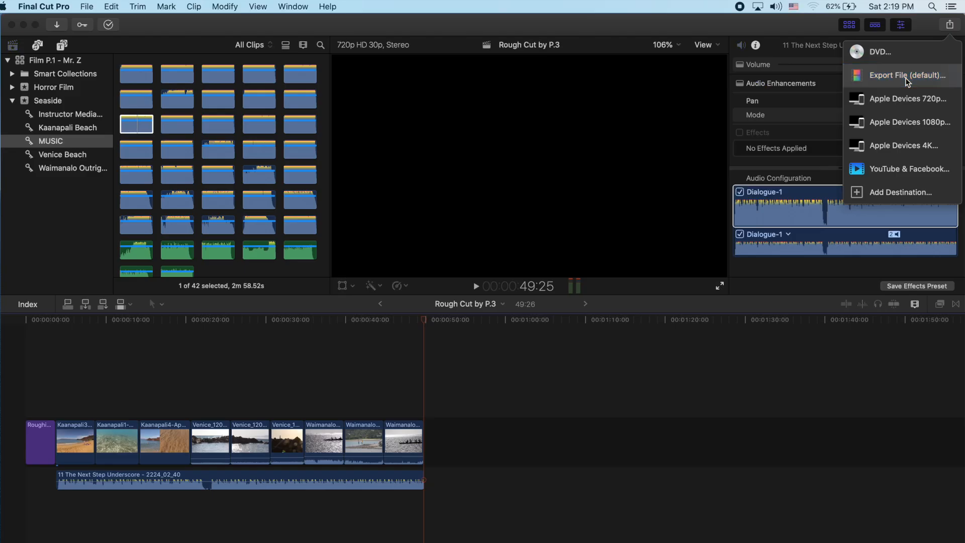
pyautogui.click(832, 174)
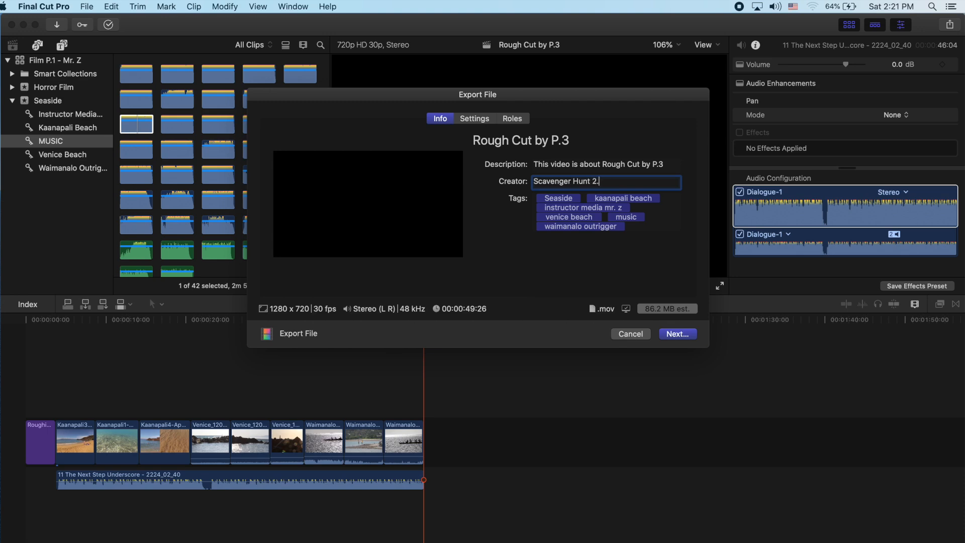
pyautogui.write('P1')
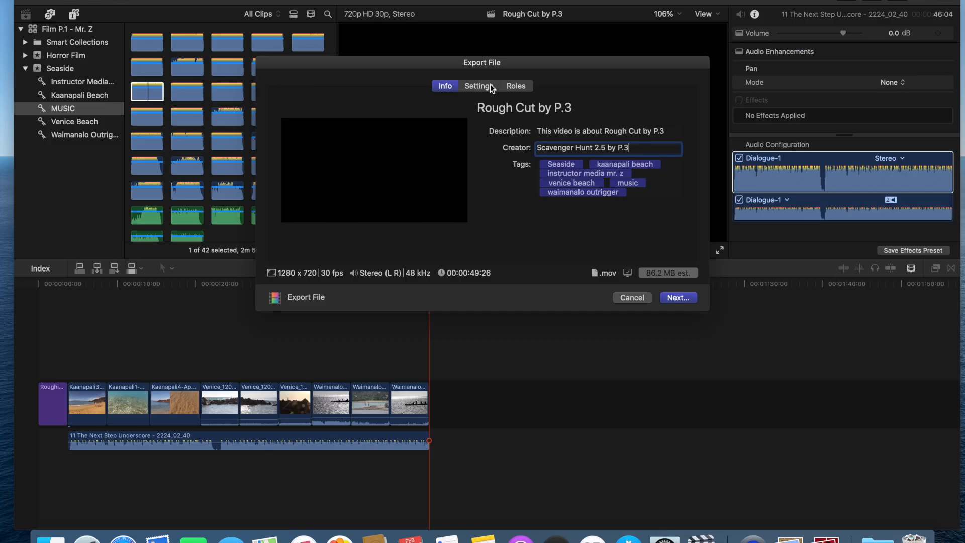
# Step: Choose H.264 as the export's video codec and QuickTime Player (default) as the action
pyautogui.click(491, 87)
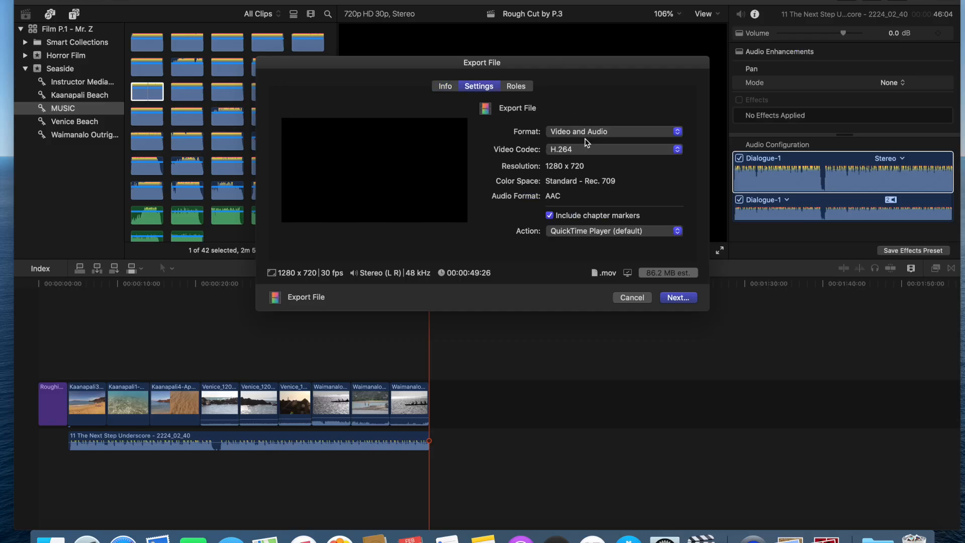
pyautogui.click(587, 147)
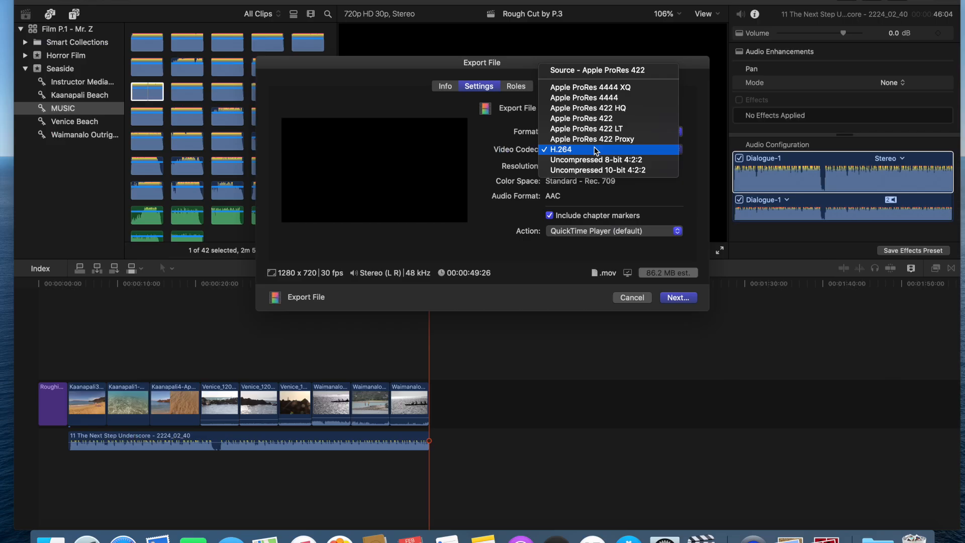
pyautogui.click(622, 215)
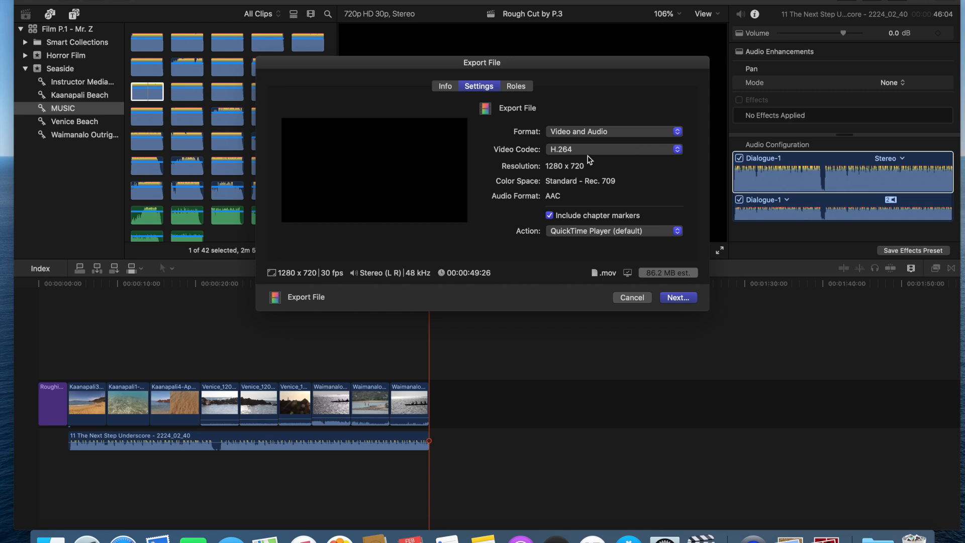
pyautogui.click(602, 232)
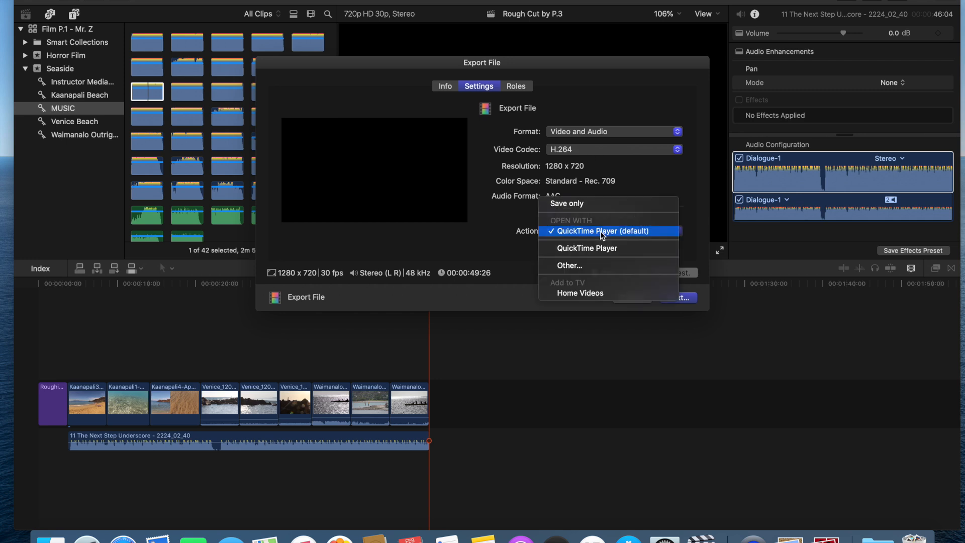
pyautogui.click(602, 233)
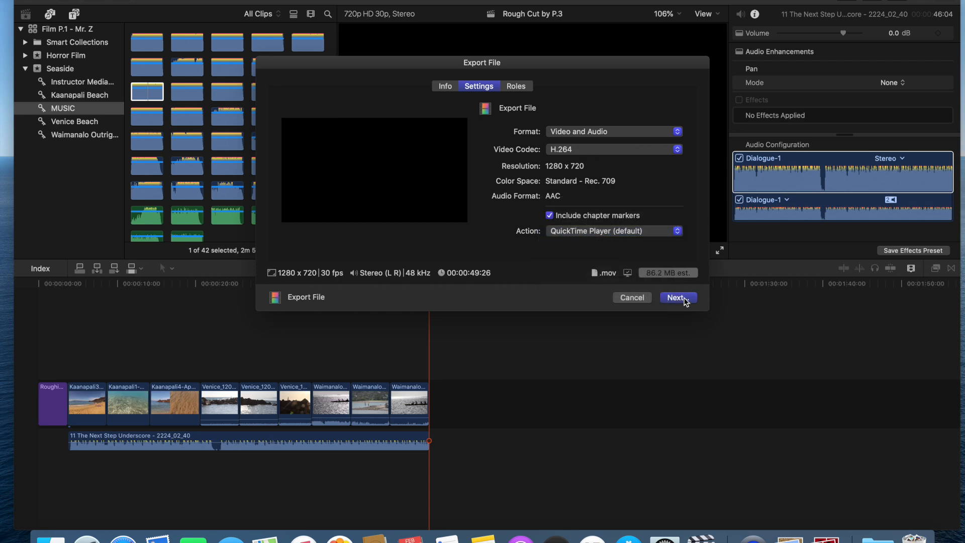